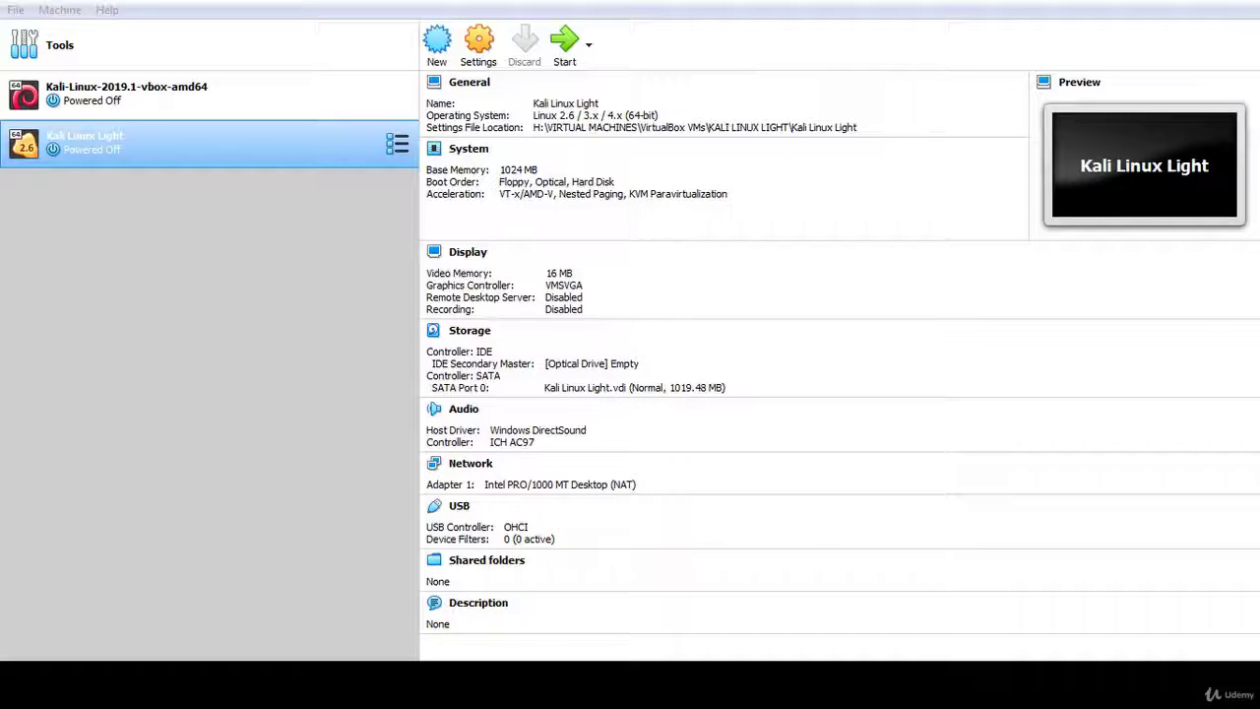
Begin a new virtual machine and name it Ubuntu Linux
left_click(264, 196)
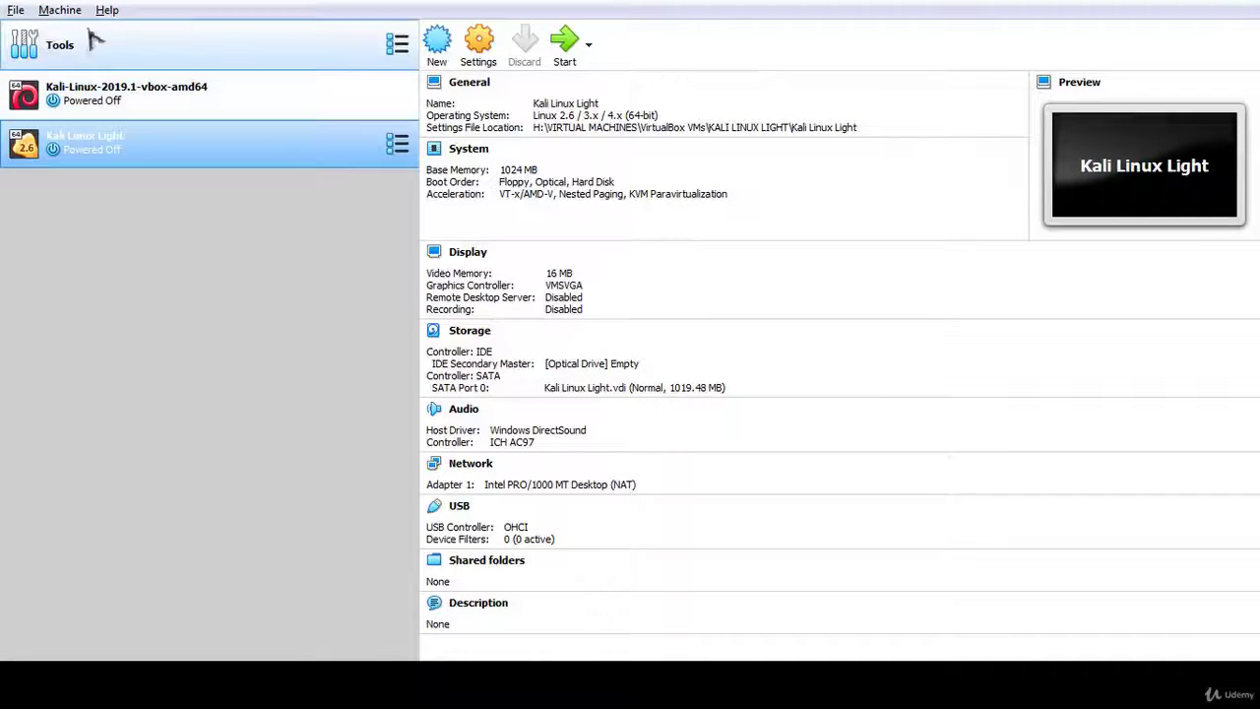
left_click(445, 57)
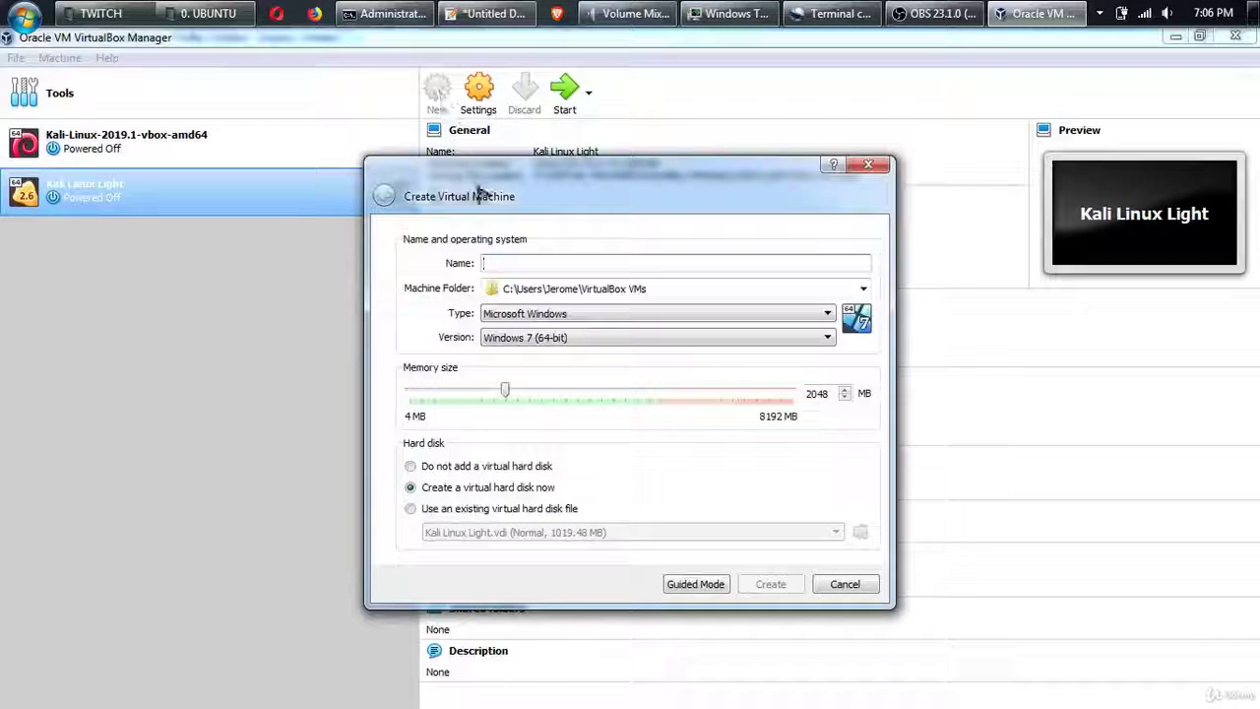
type("Ubun")
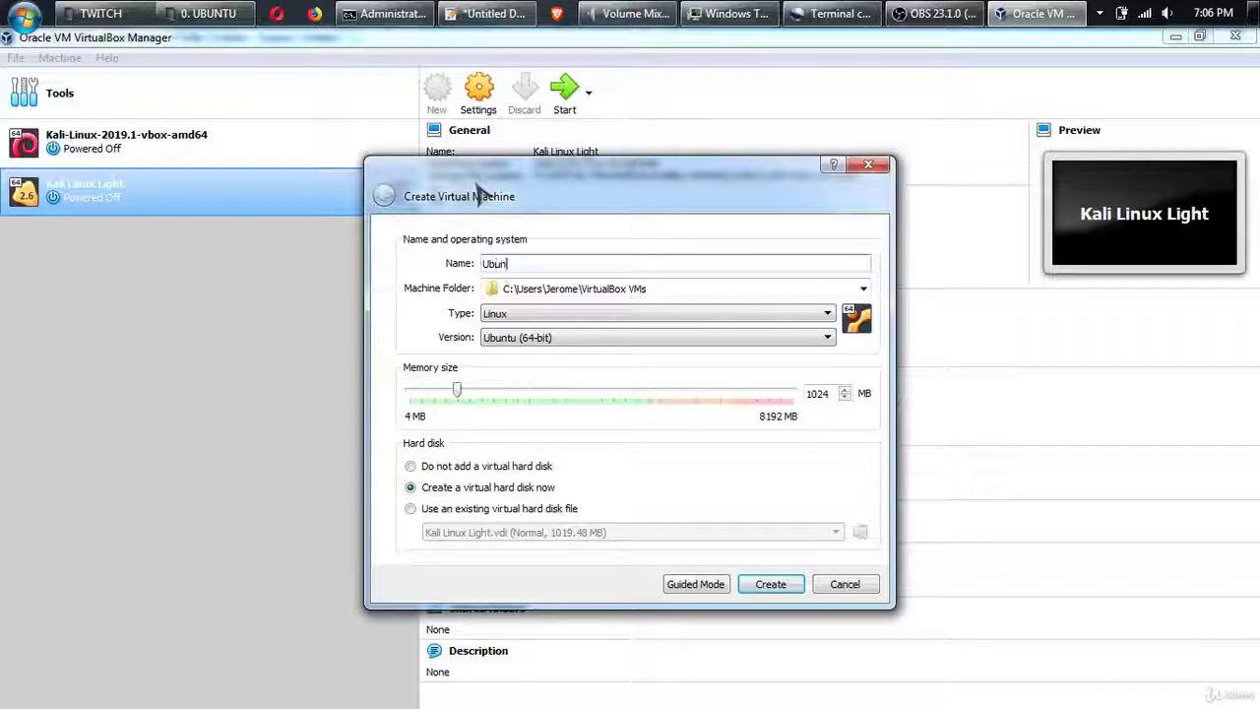
type("tu Linux")
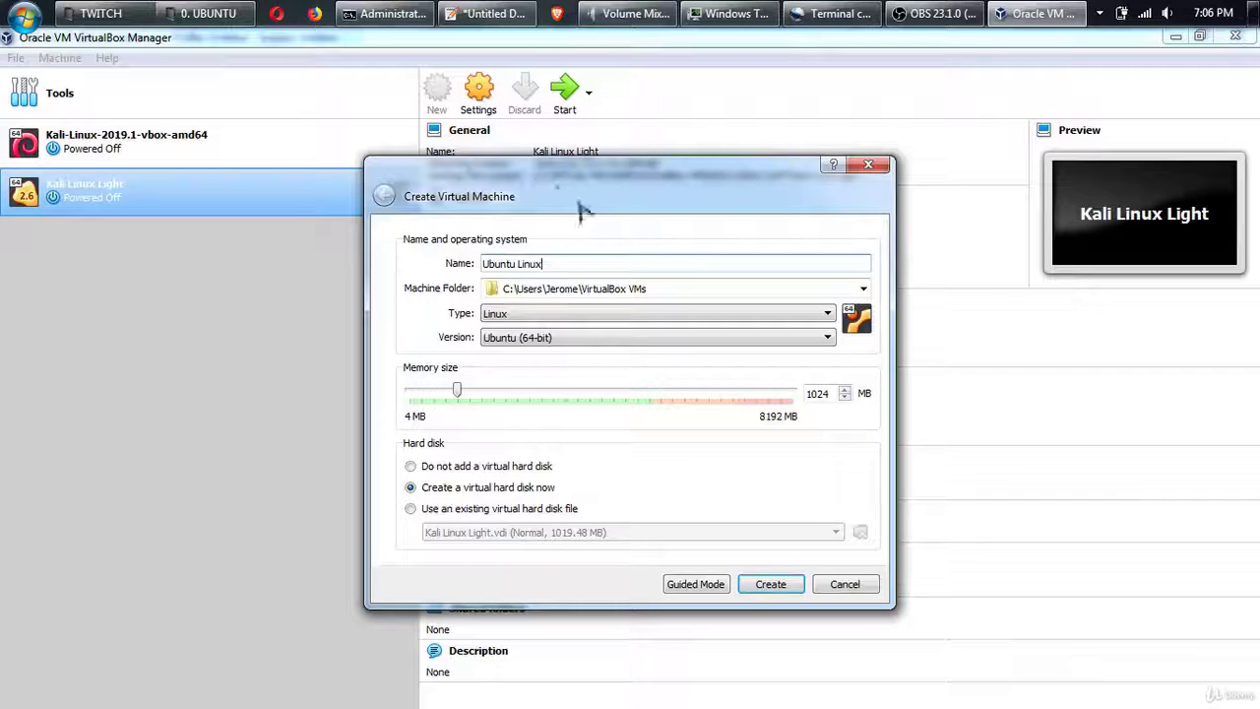
Keep the default machine folder and 1024 MB of memory, and proceed with creating a new virtual hard disk
left_click(635, 288)
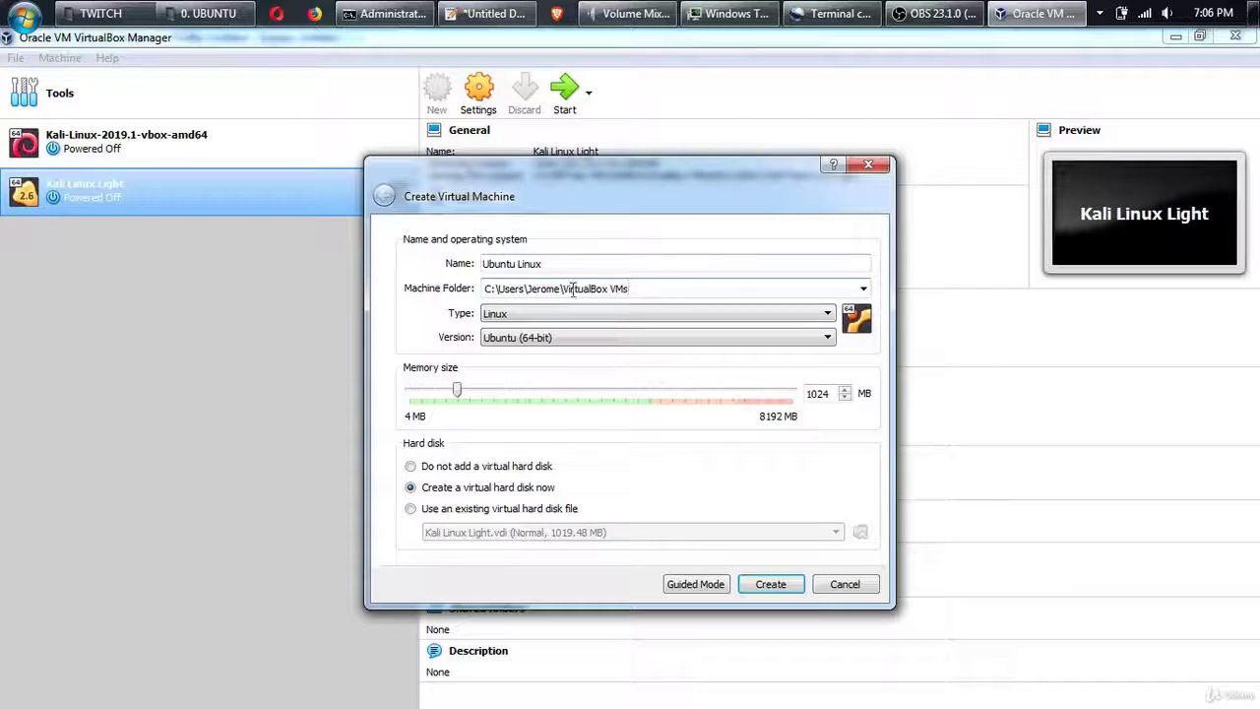
triple_click(635, 287)
left_click(655, 285)
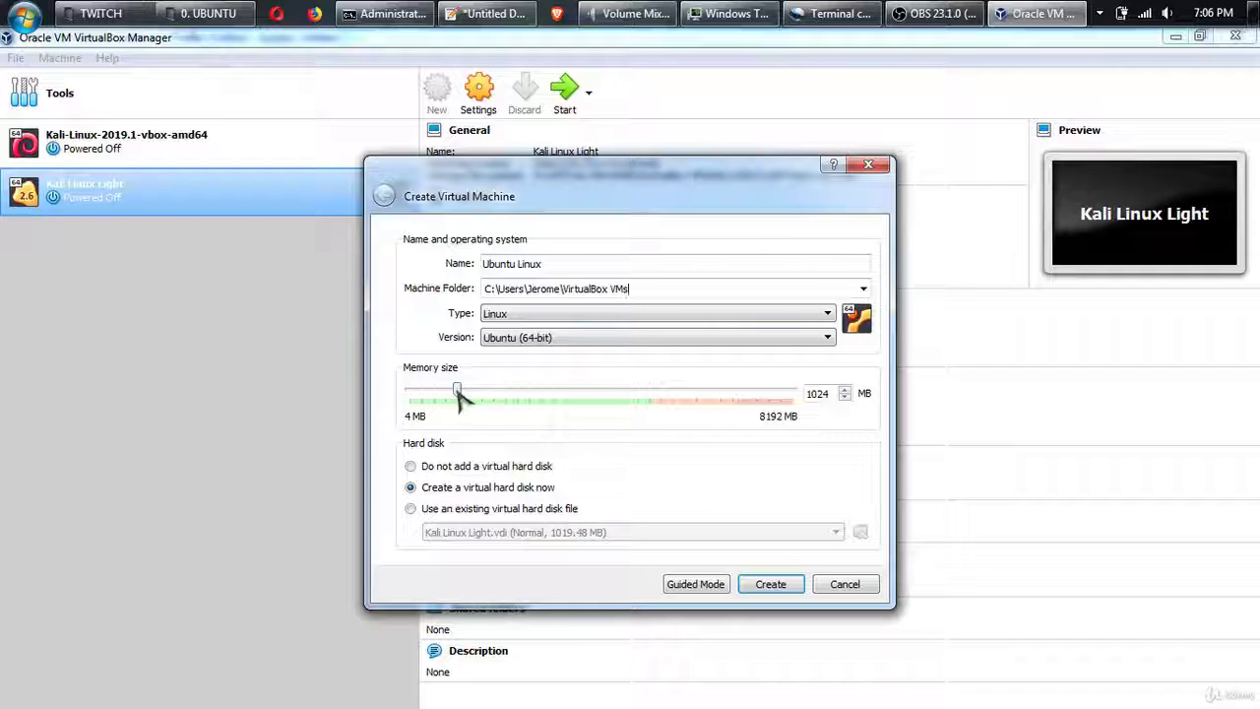
mouse_move(463, 396)
left_mouse_down()
mouse_move(768, 397)
mouse_move(501, 395)
mouse_move(423, 417)
mouse_move(459, 411)
left_mouse_up()
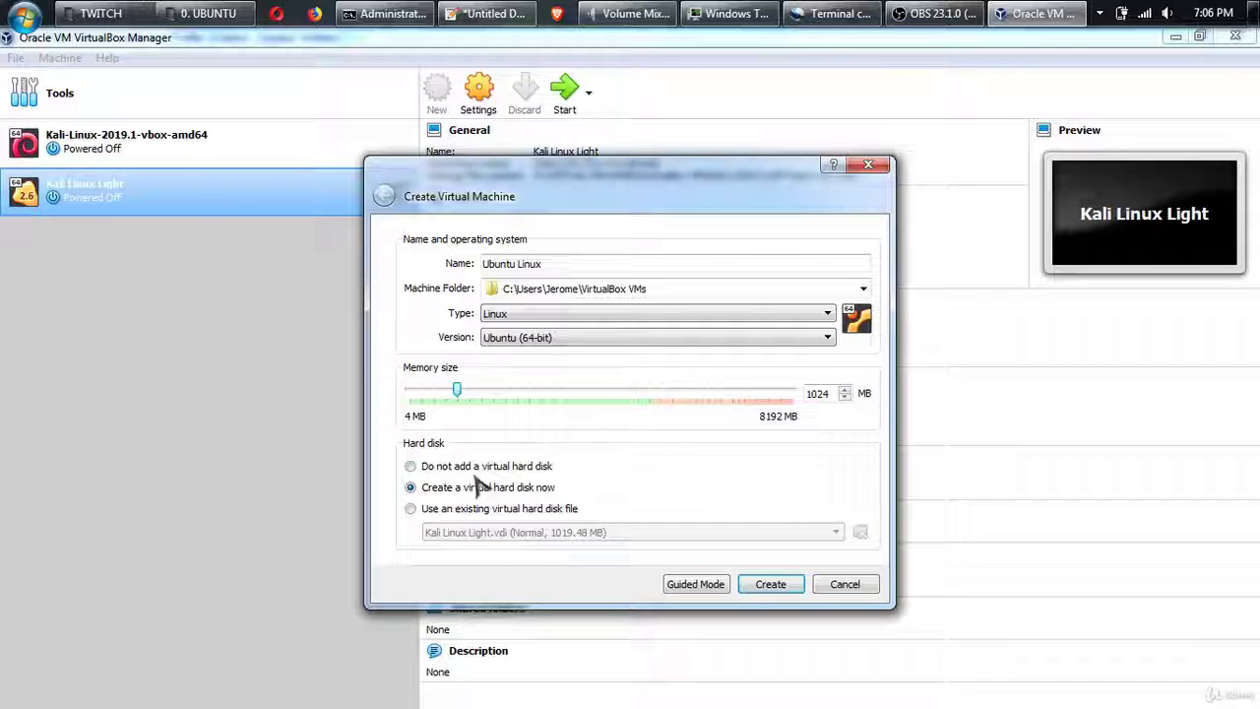
mouse_move(696, 191)
left_mouse_down()
mouse_move(743, 230)
mouse_move(703, 183)
mouse_move(689, 195)
left_mouse_up()
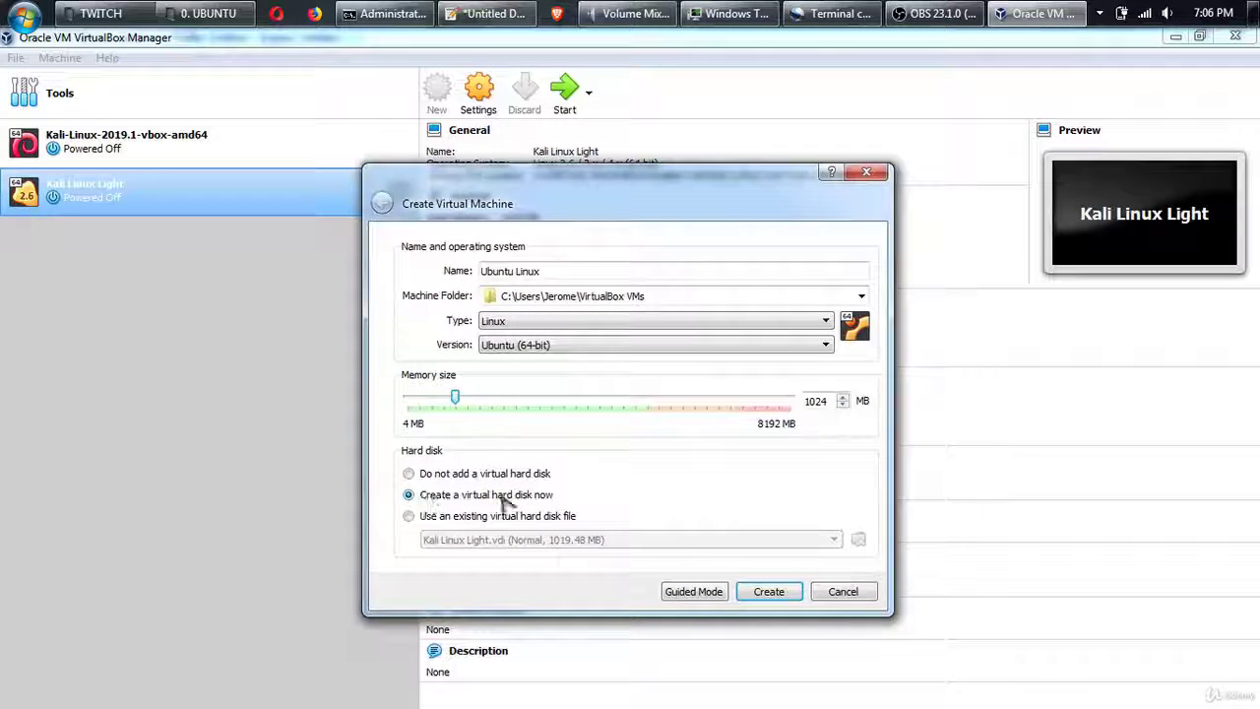
mouse_move(608, 193)
left_mouse_down()
mouse_move(810, 326)
mouse_move(913, 413)
mouse_move(821, 285)
mouse_move(364, 166)
mouse_move(891, 323)
mouse_move(679, 175)
mouse_move(601, 170)
left_mouse_up()
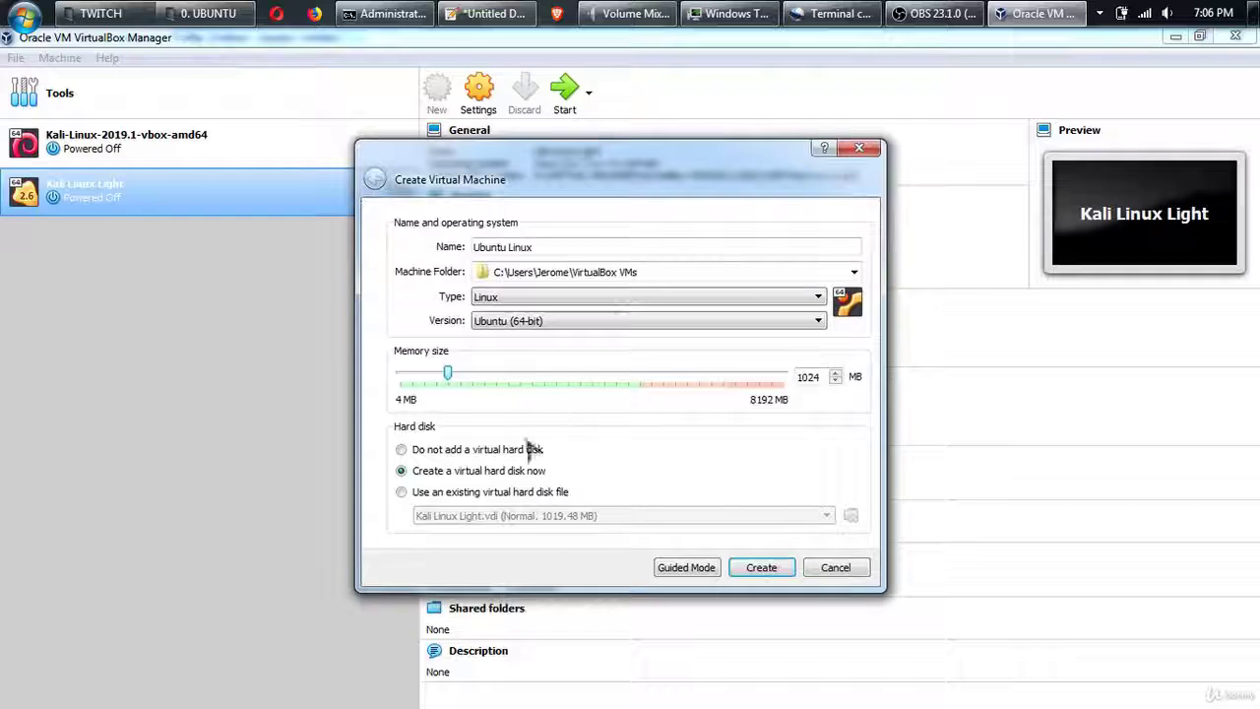
left_click(760, 566)
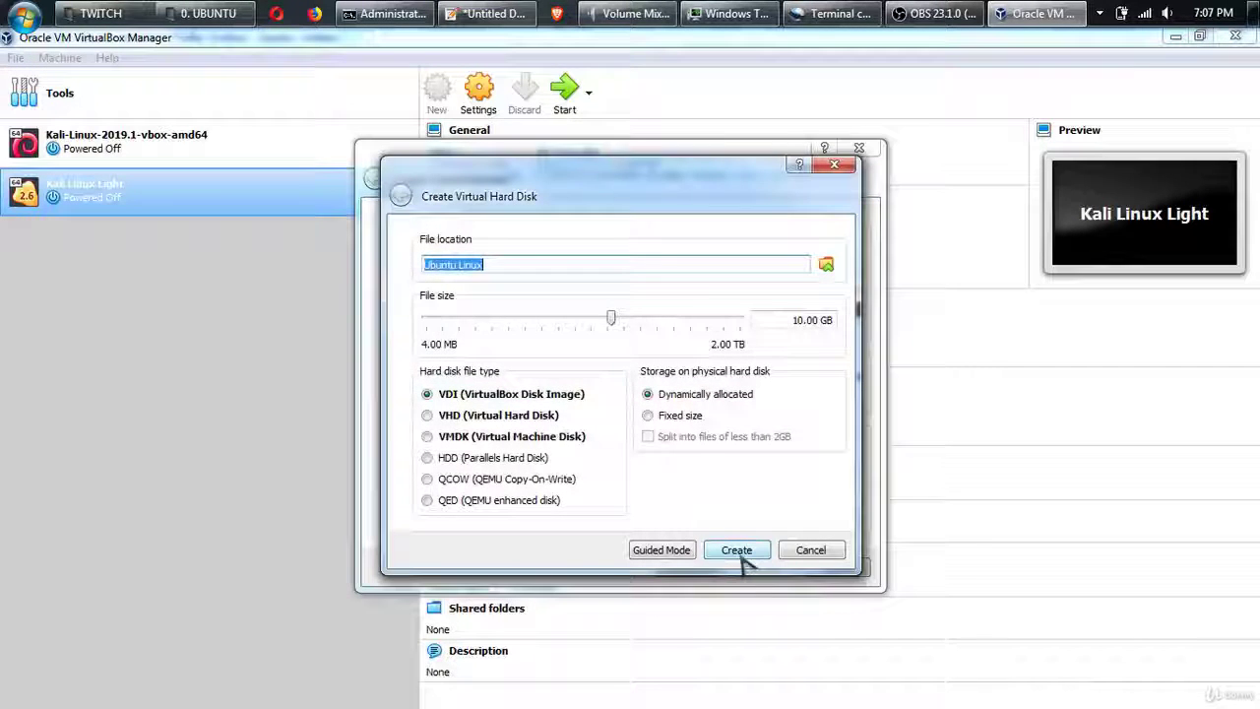
Create the virtual hard disk as a dynamically allocated VHD with a size of 10.00 GB
left_click(430, 416)
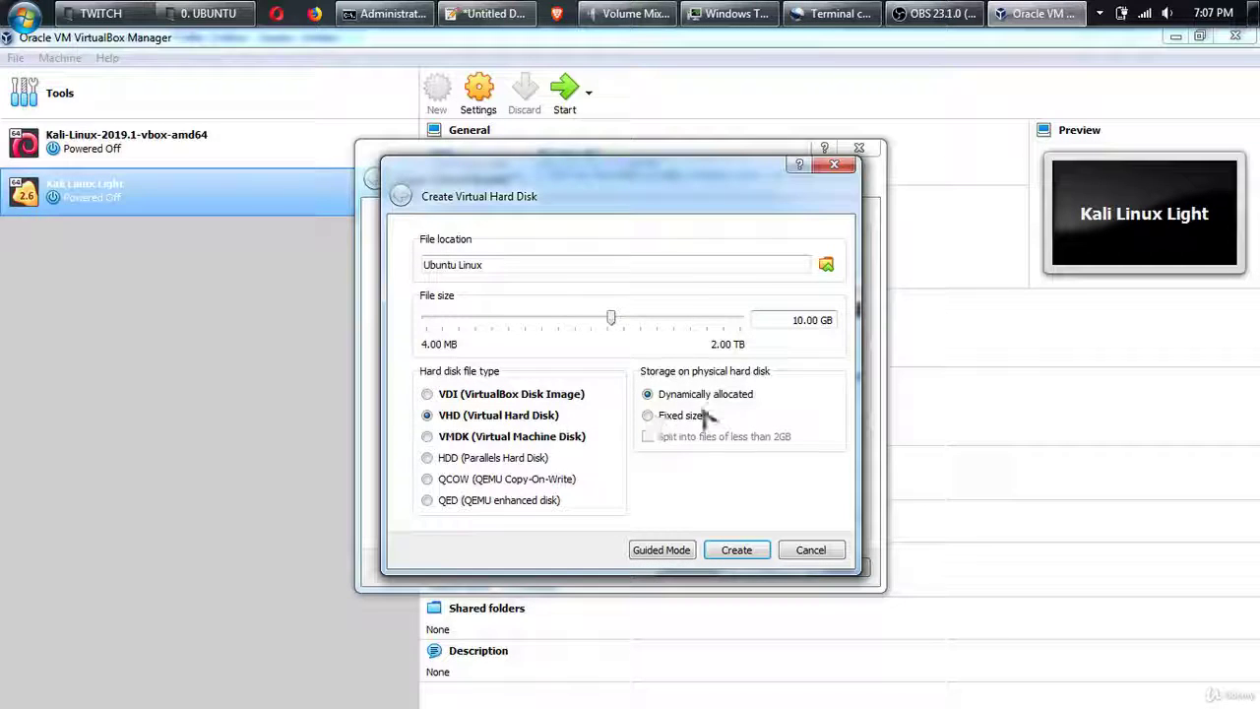
left_click_drag(785, 320, 840, 321)
left_click(790, 320)
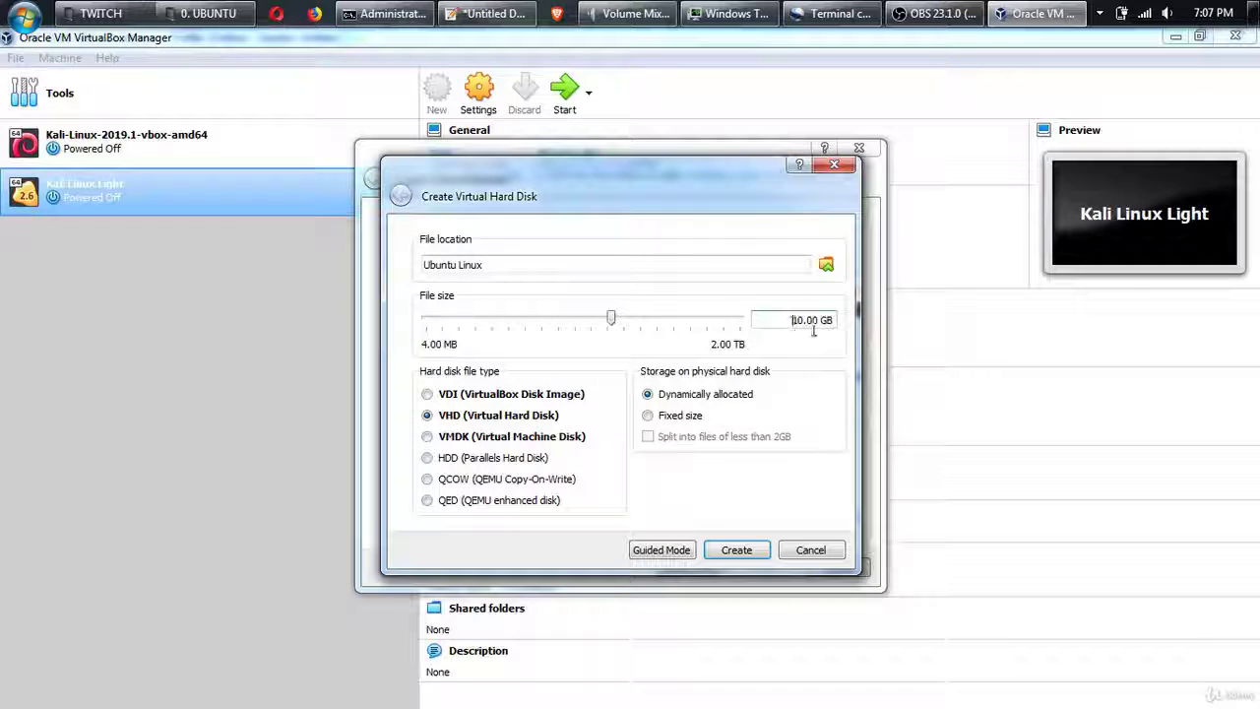
left_click(790, 319)
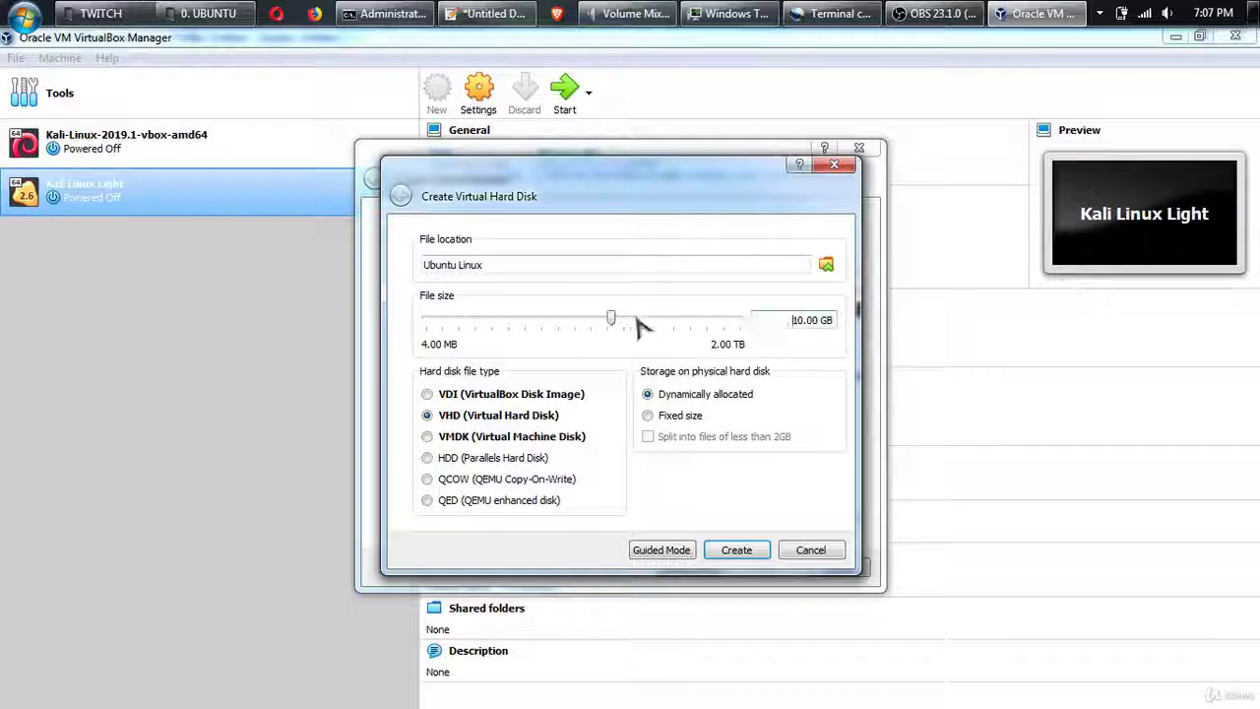
left_click(737, 548)
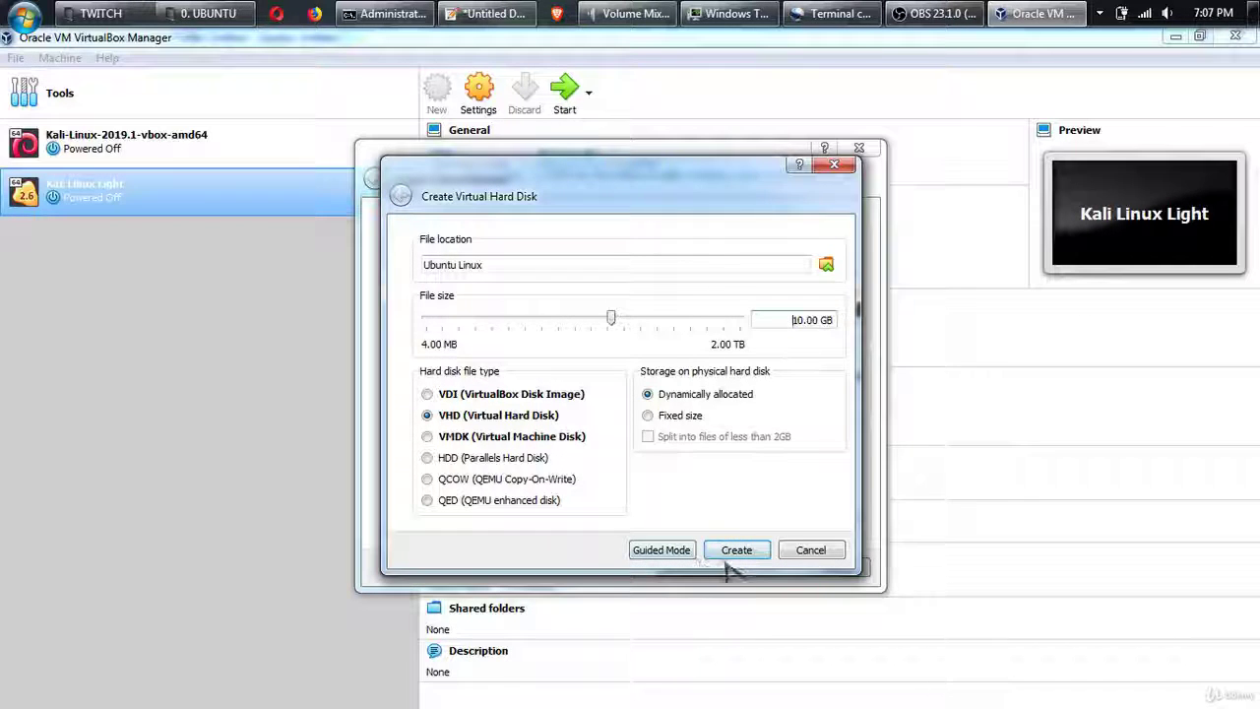
left_click(746, 556)
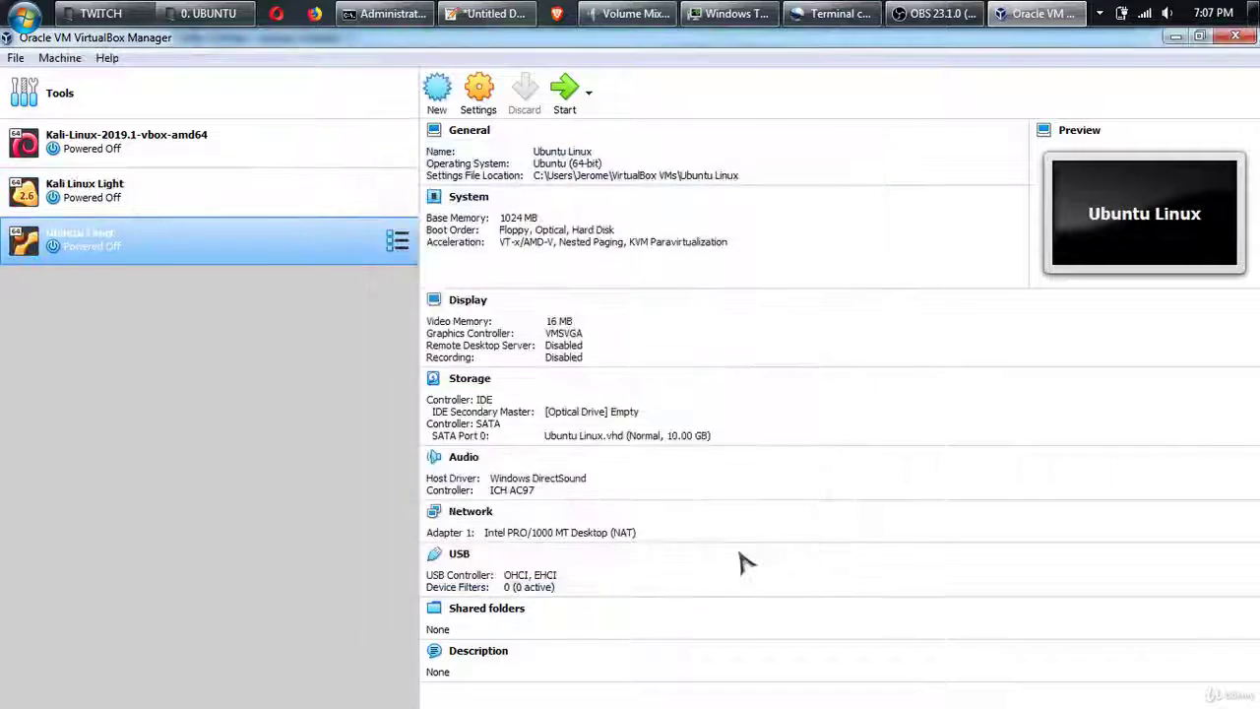
In the Ubuntu Linux machine's storage settings, load ubuntu-18.04.1-desktop-amd64.iso into the empty optical drive
right_click(158, 257)
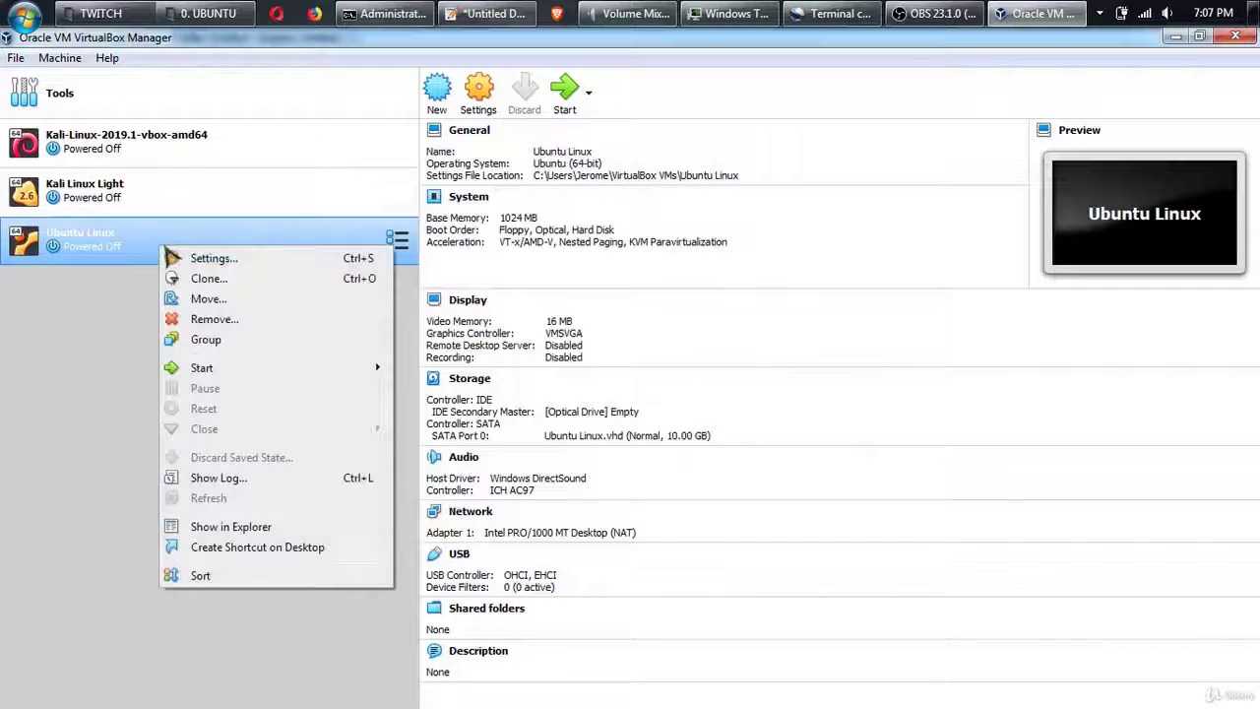
left_click(226, 262)
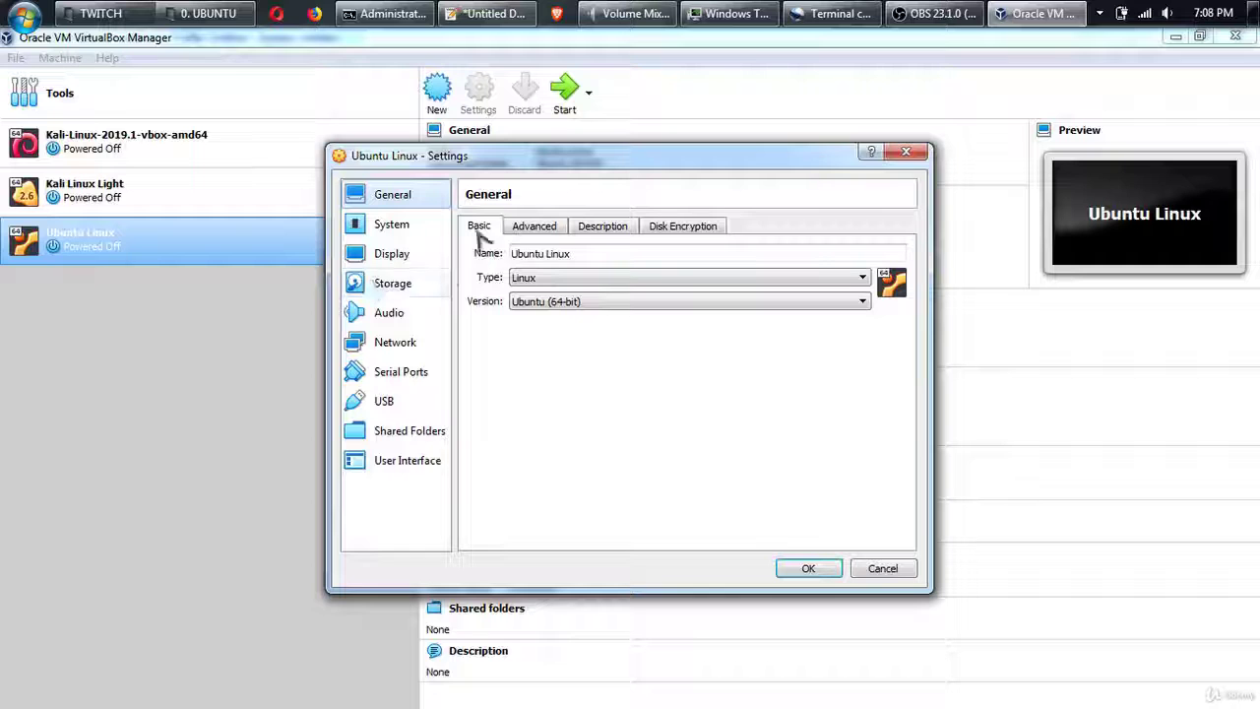
left_click(391, 286)
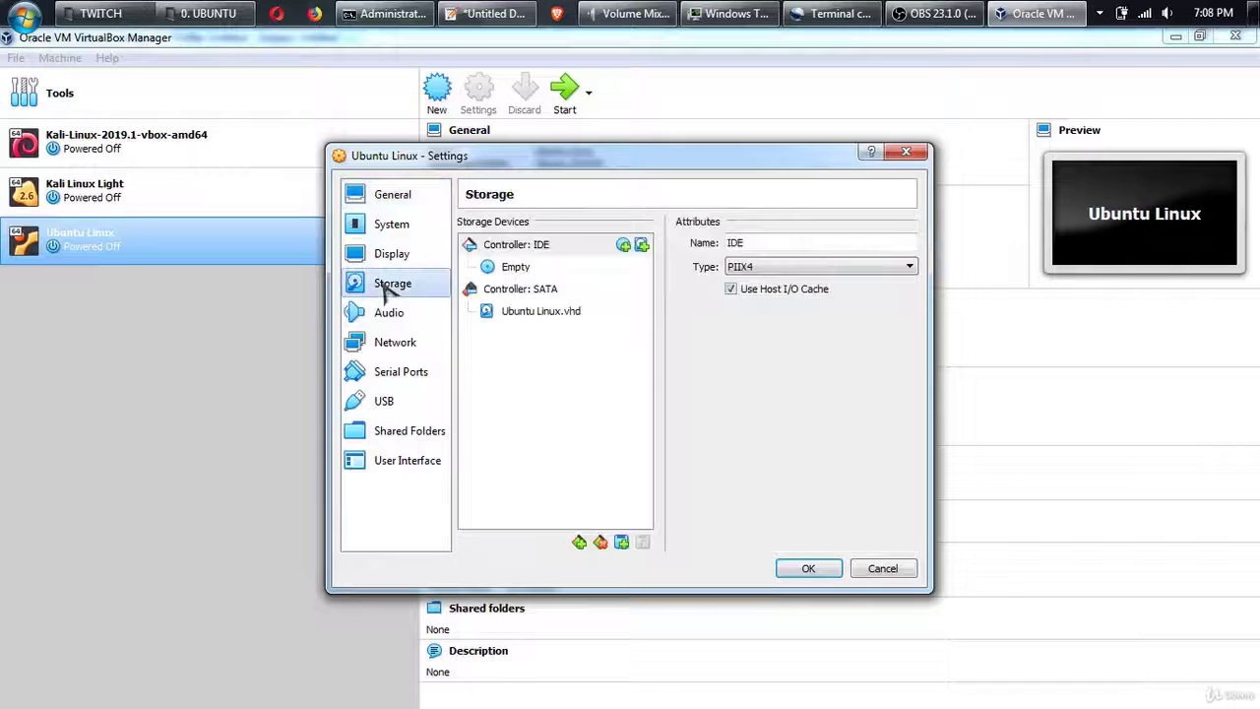
left_click(515, 268)
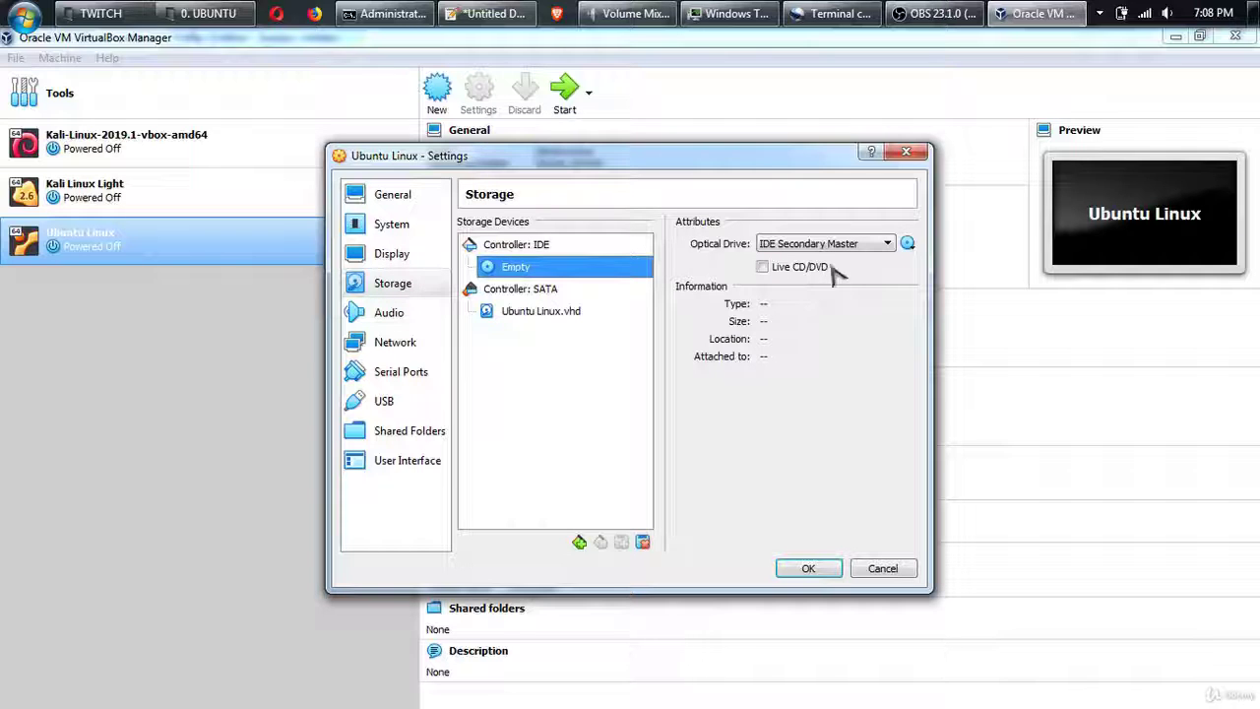
left_click(908, 244)
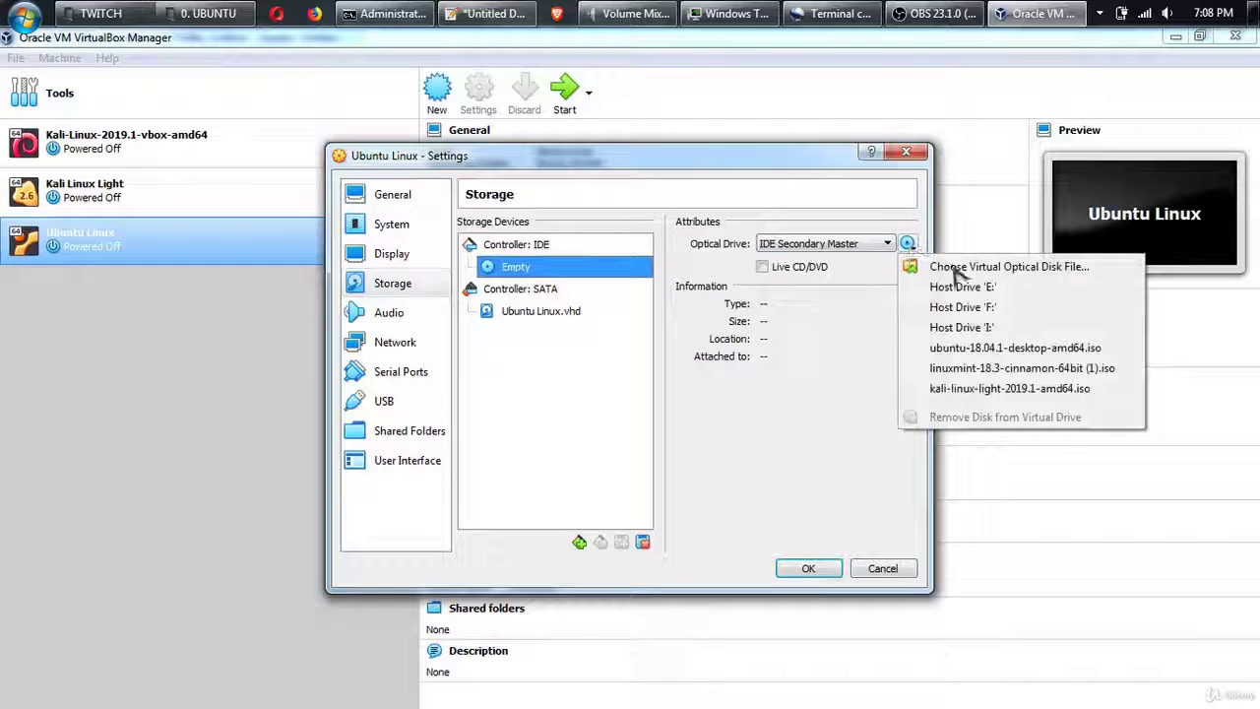
left_click(955, 275)
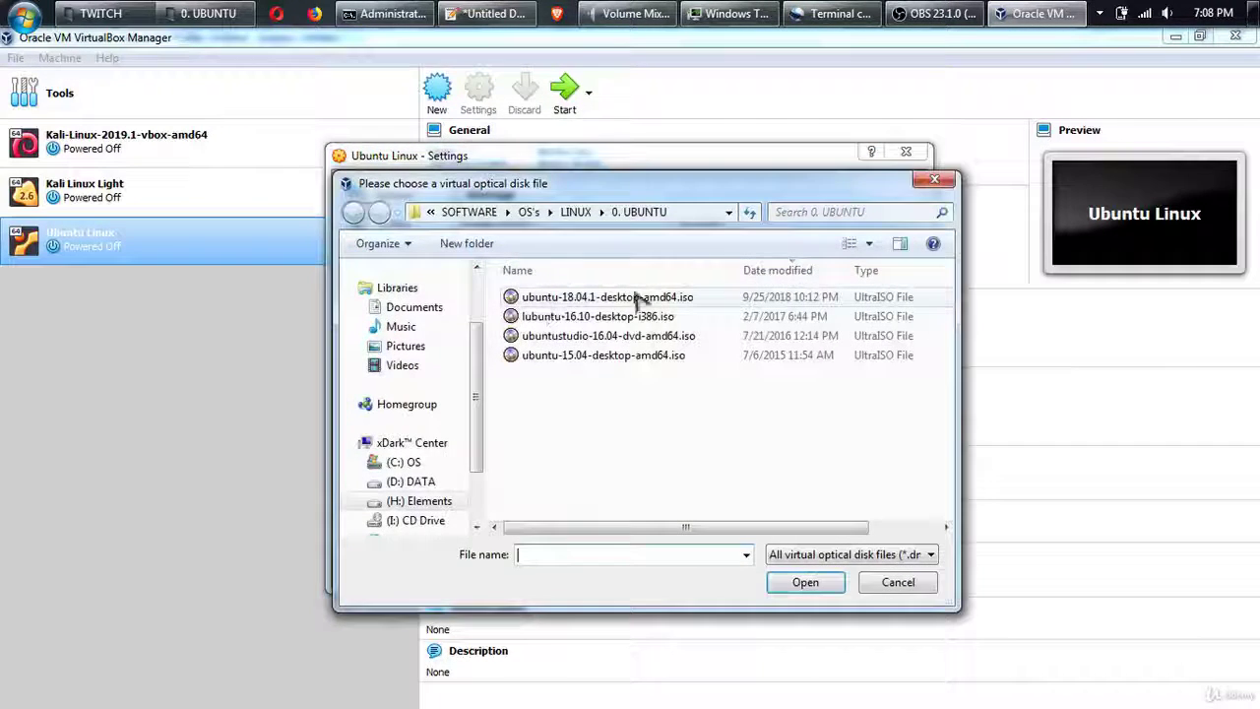
left_click(614, 301)
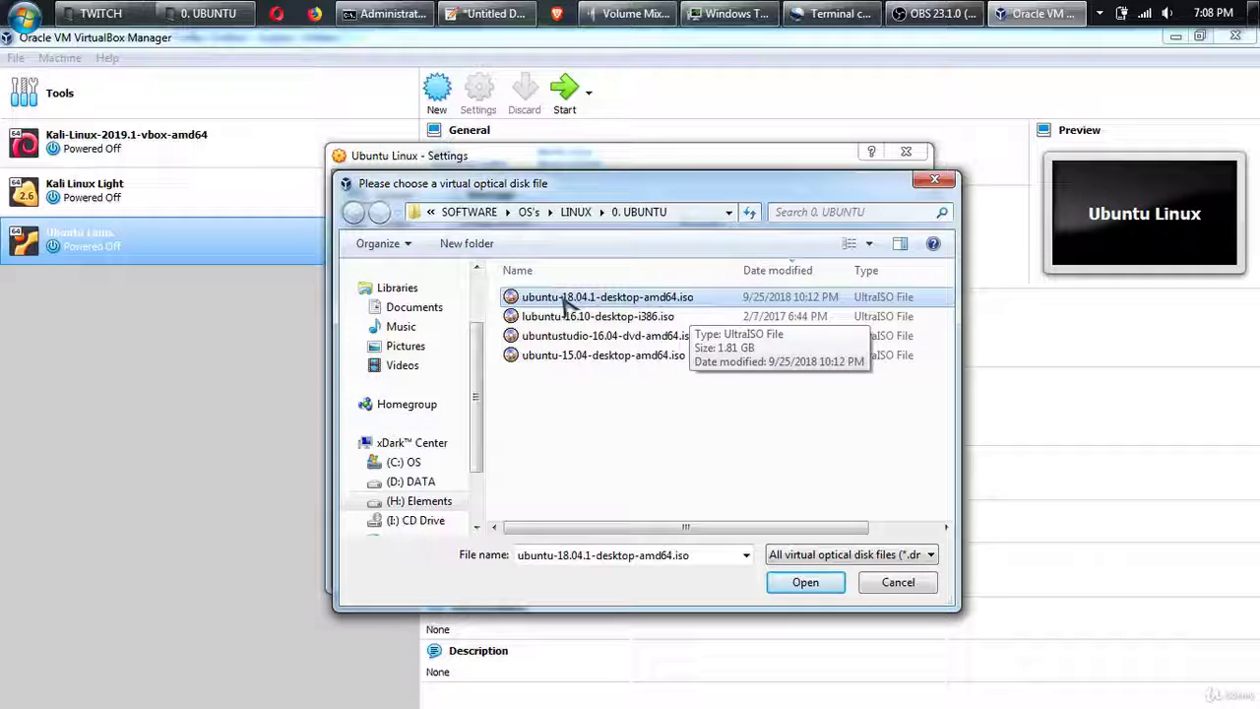
left_click_drag(685, 525, 659, 532)
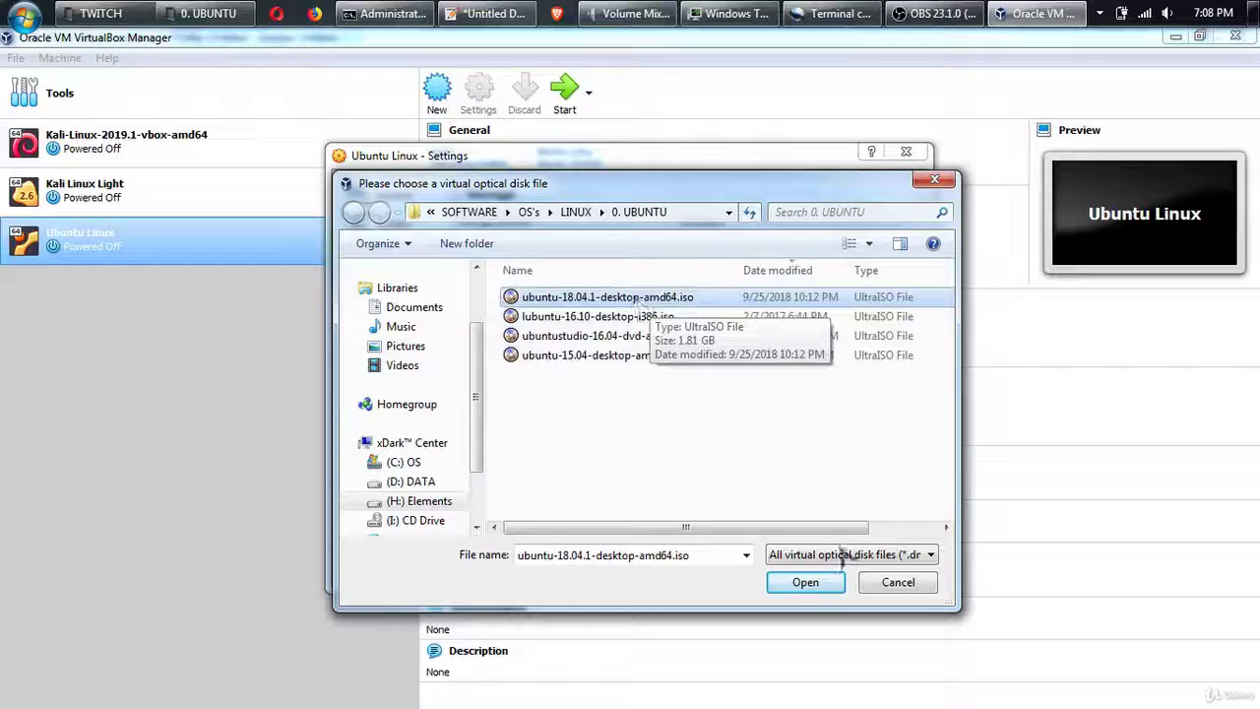
left_click(803, 583)
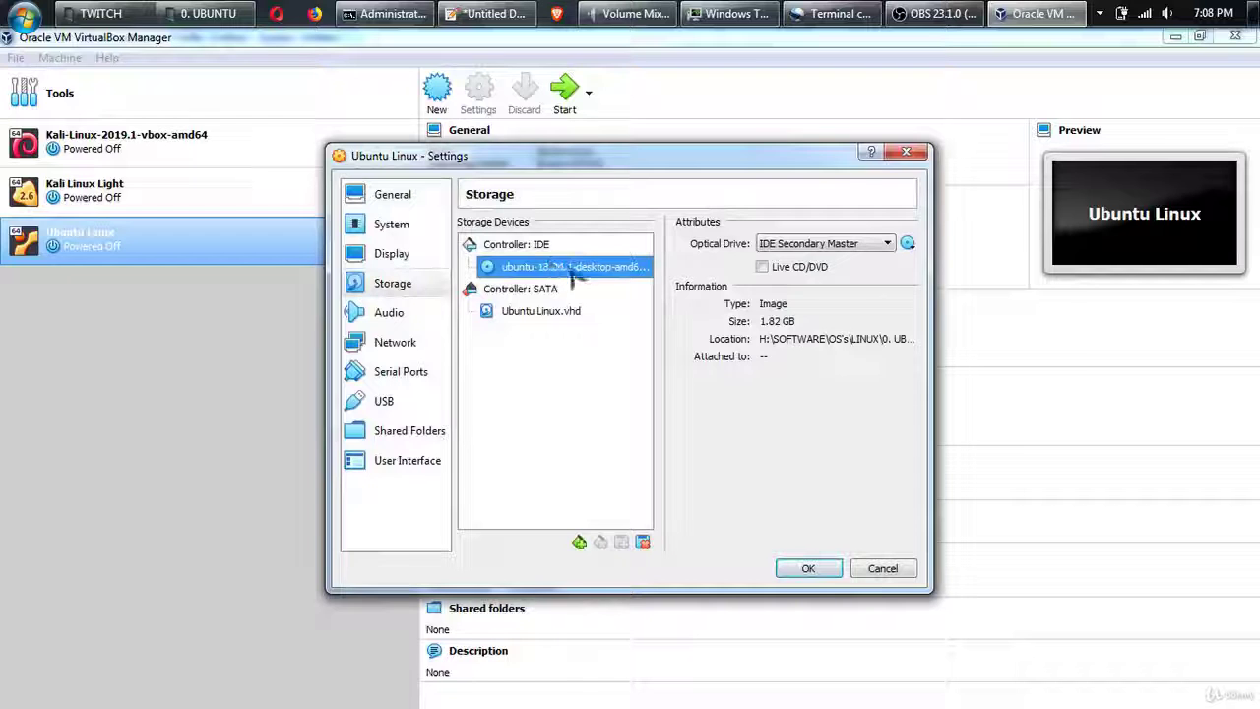
Widen the settings window on both sides and inspect the full file location of the loaded Ubuntu image
left_click_drag(932, 316, 1098, 316)
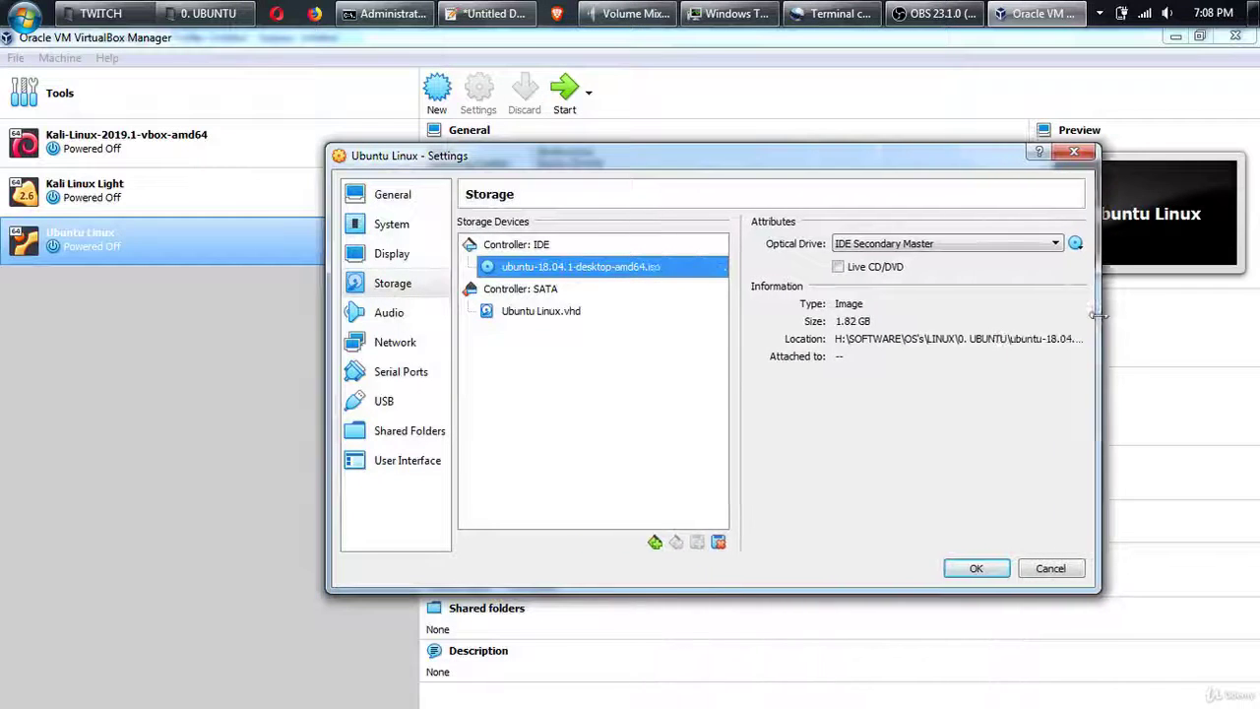
left_click_drag(328, 332, 175, 330)
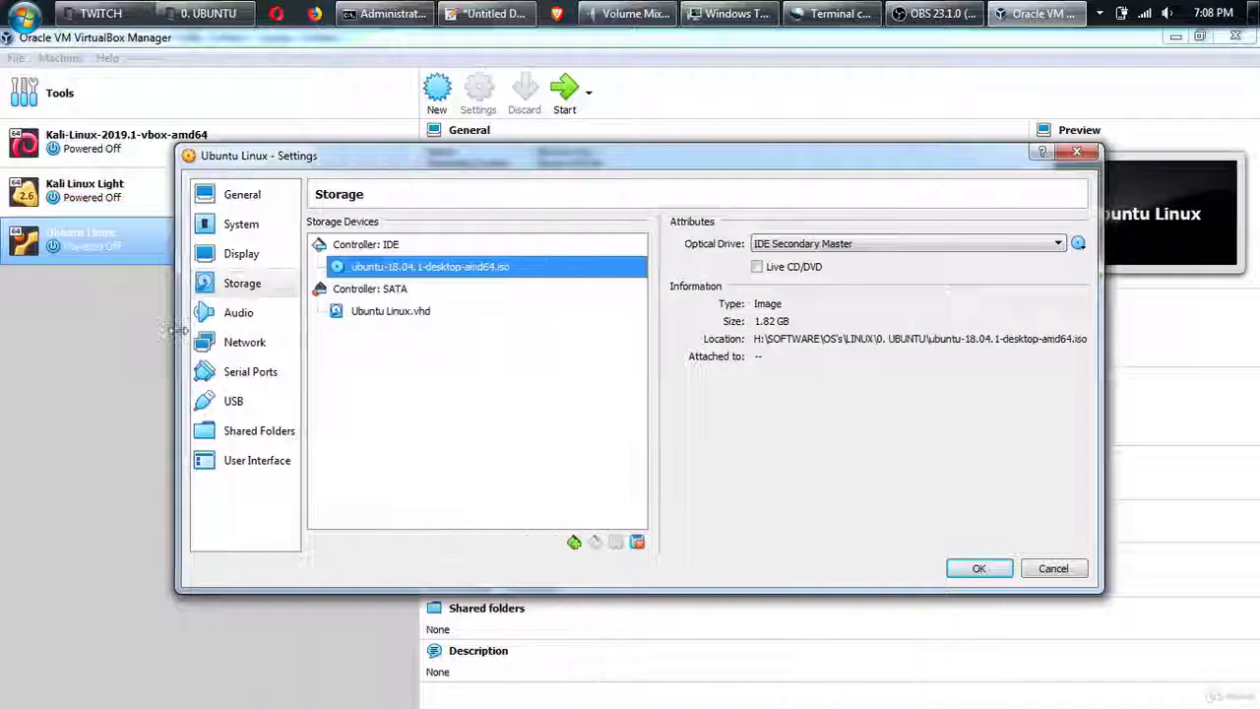
left_click(247, 284)
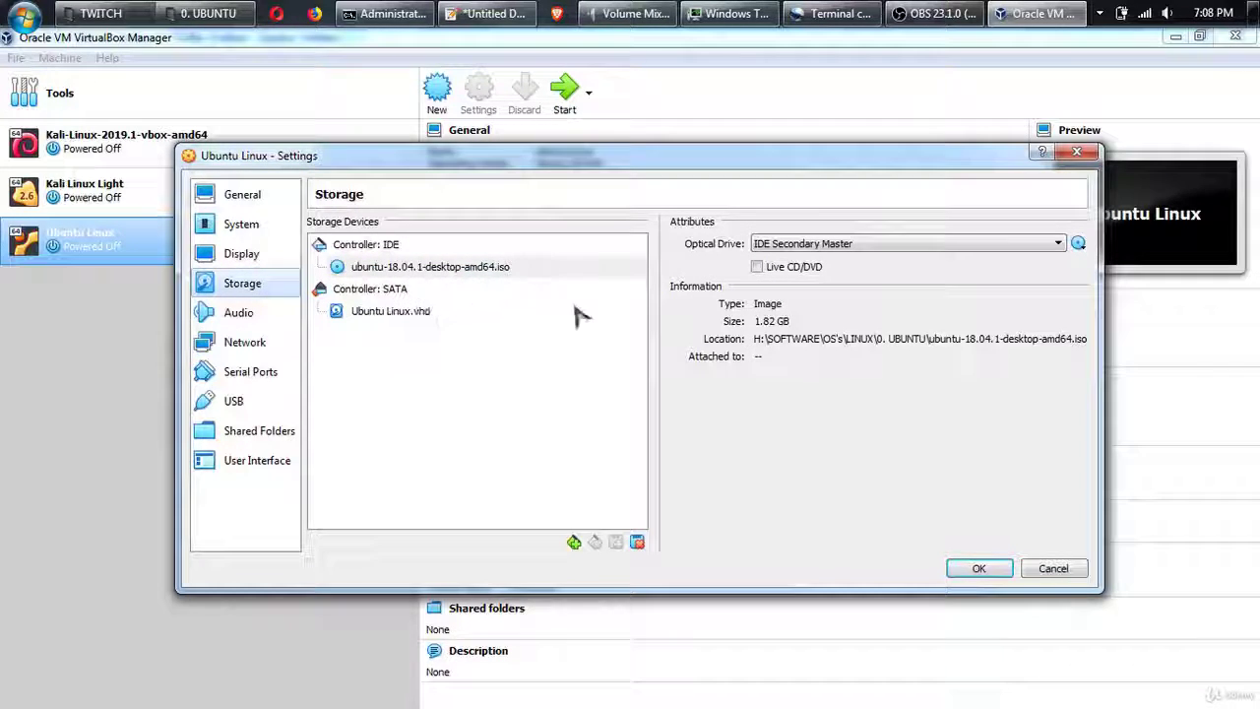
left_click(404, 269)
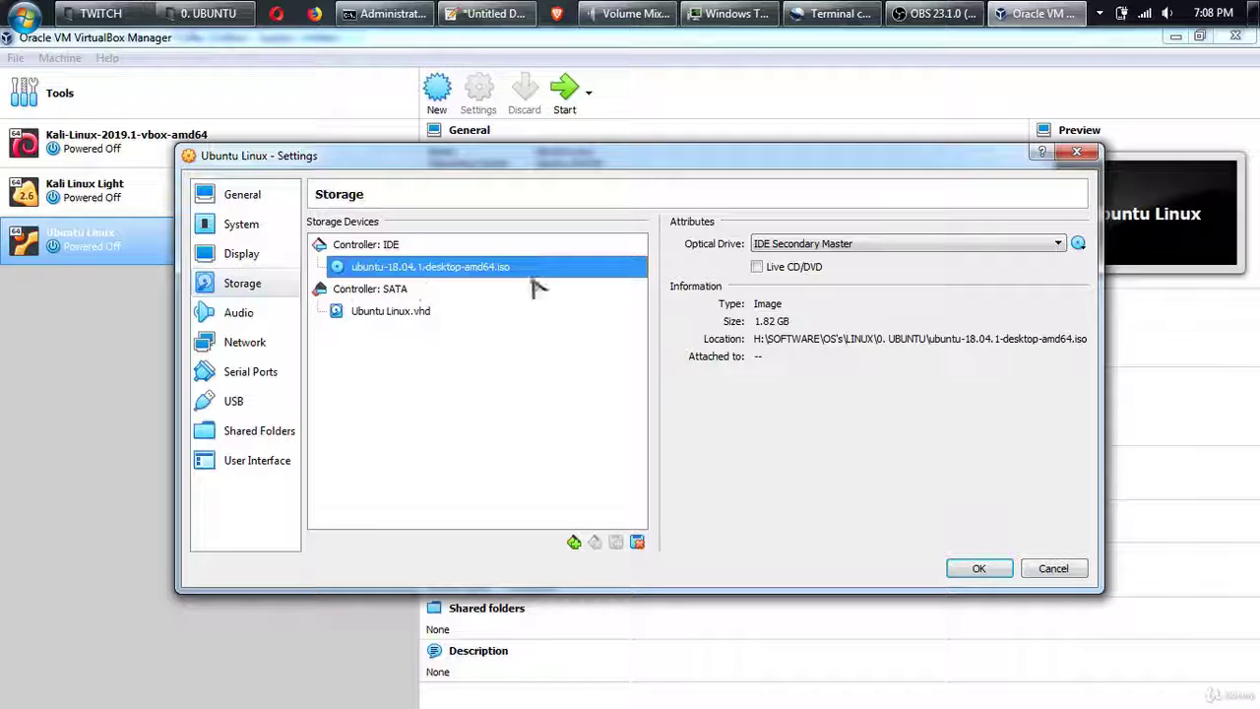
Choose ubuntu-18.04.1-desktop-amd64.iso for the optical drive a second time
left_click(1078, 244)
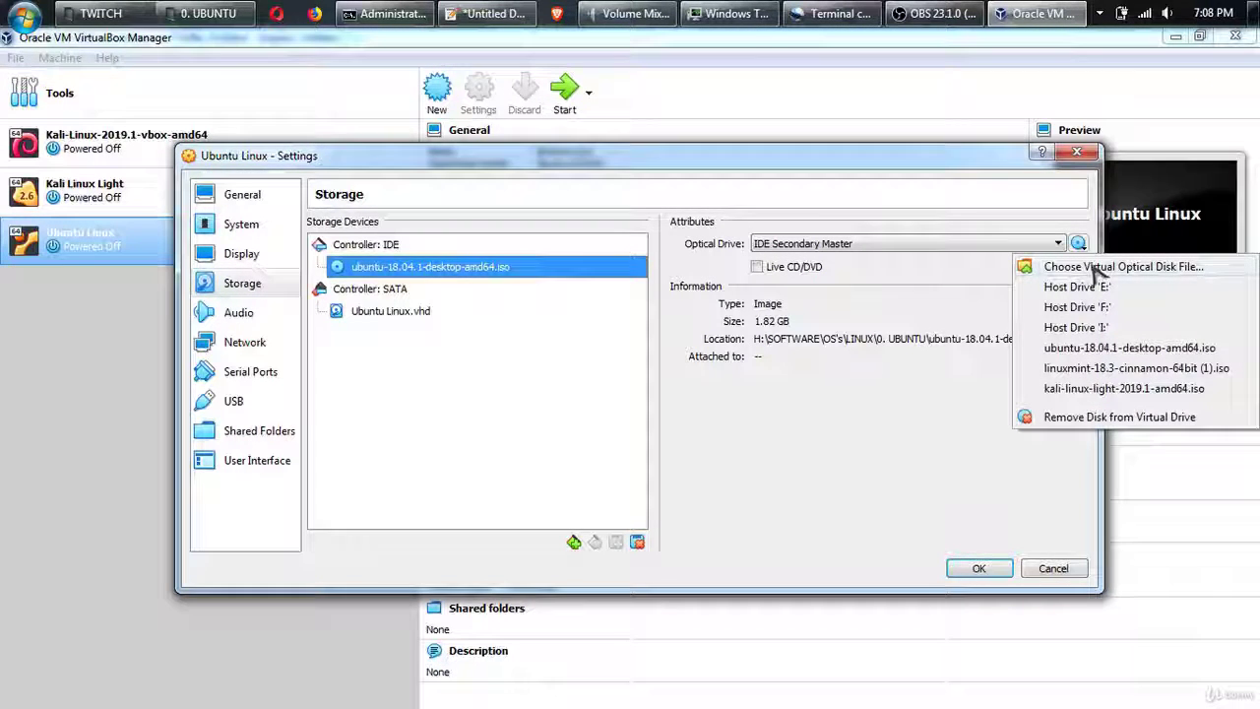
left_click(1093, 270)
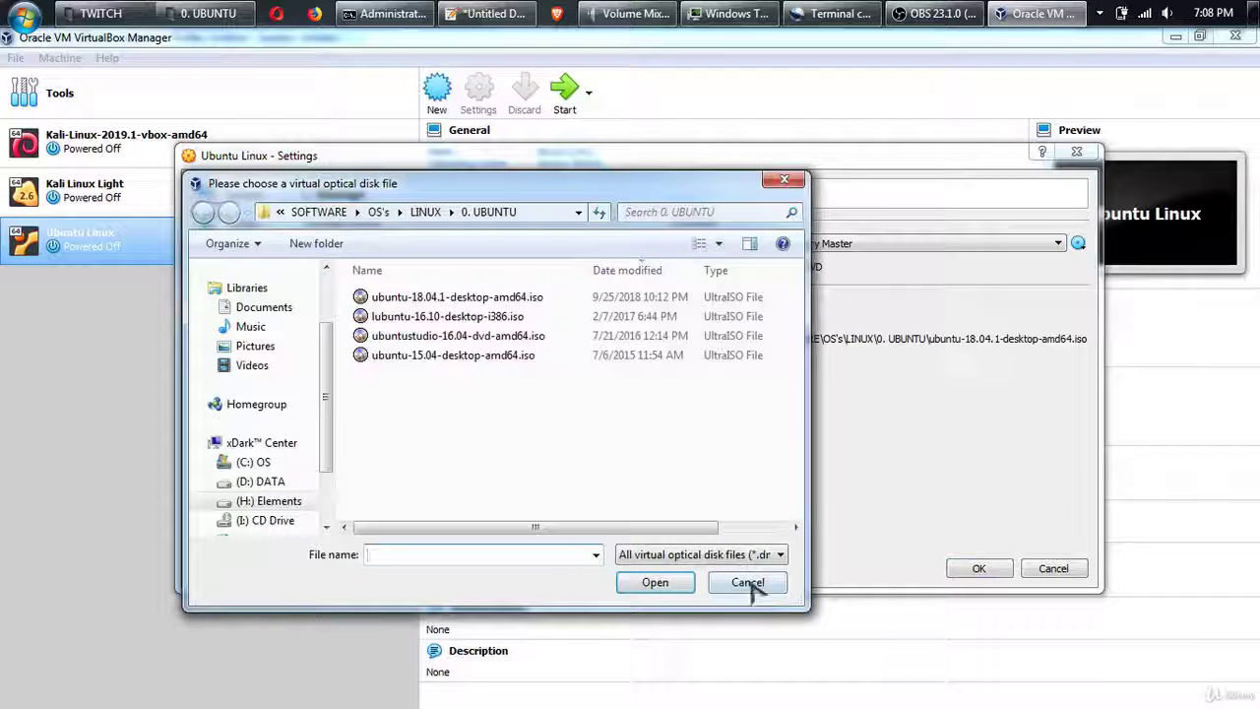
left_click(439, 298)
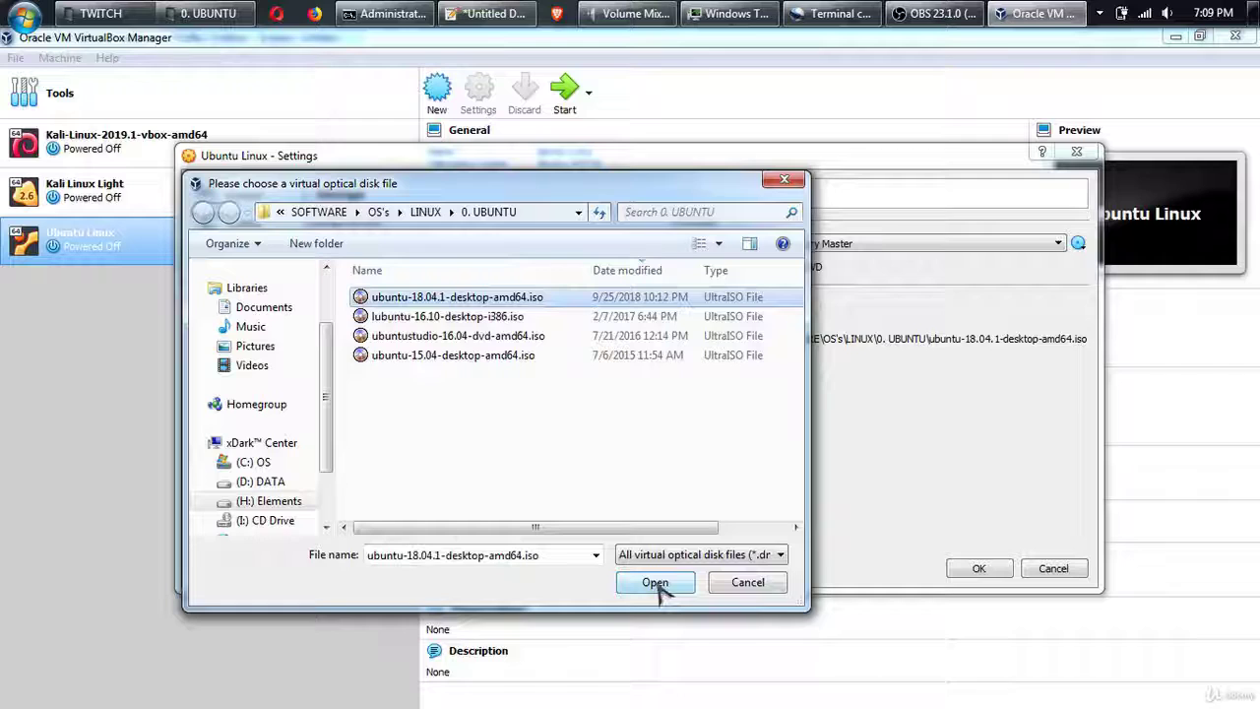
left_click(656, 585)
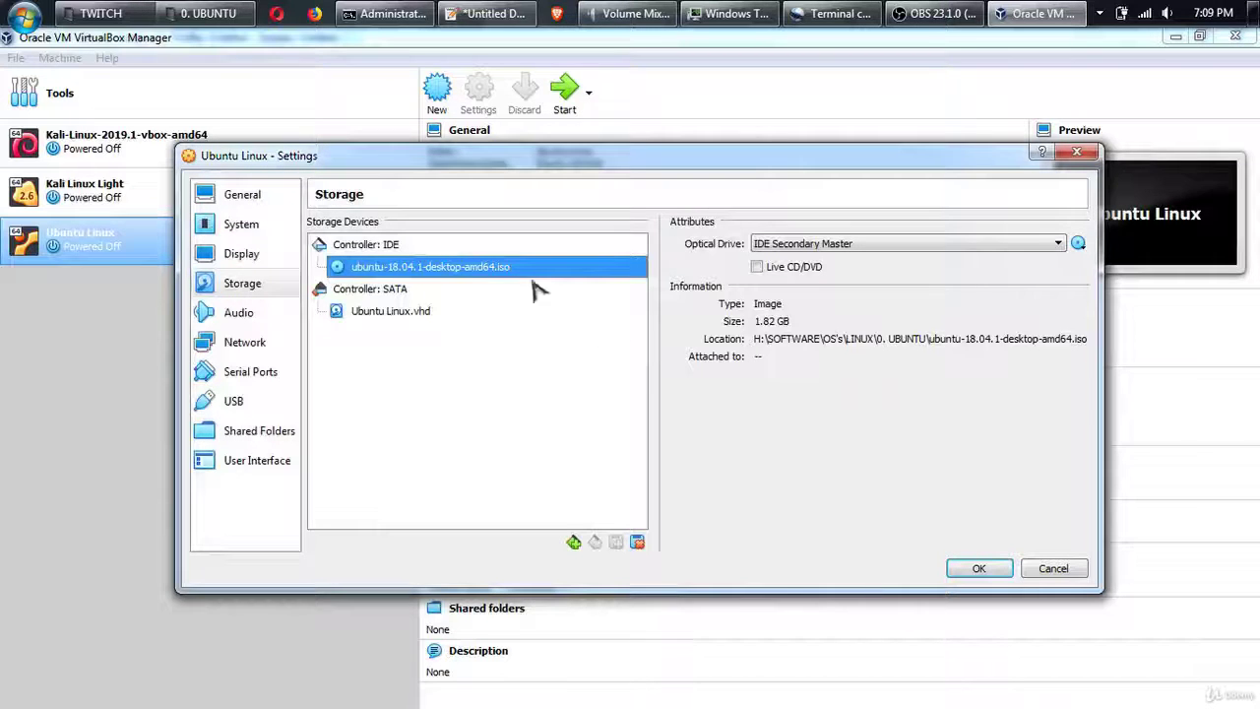
Check the file sizes of the available Ubuntu disk images, leaving the file chooser without picking one
left_click(1080, 246)
left_click(1078, 266)
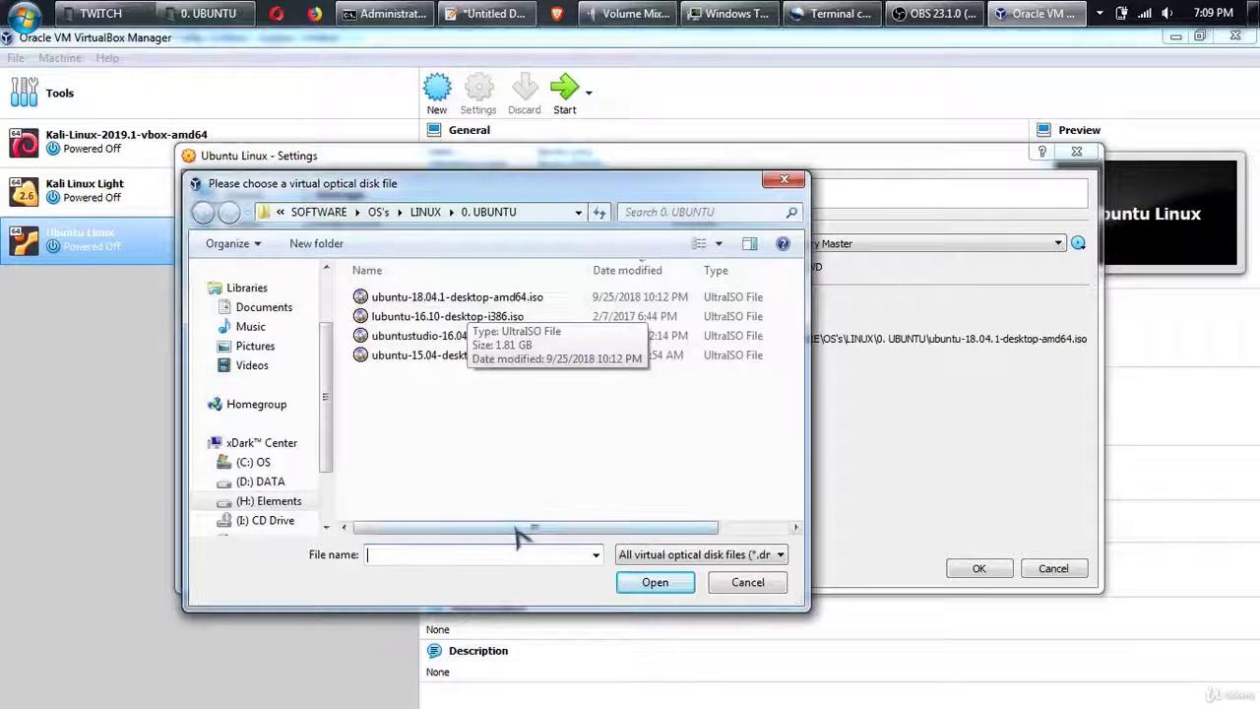
left_click_drag(522, 533, 598, 534)
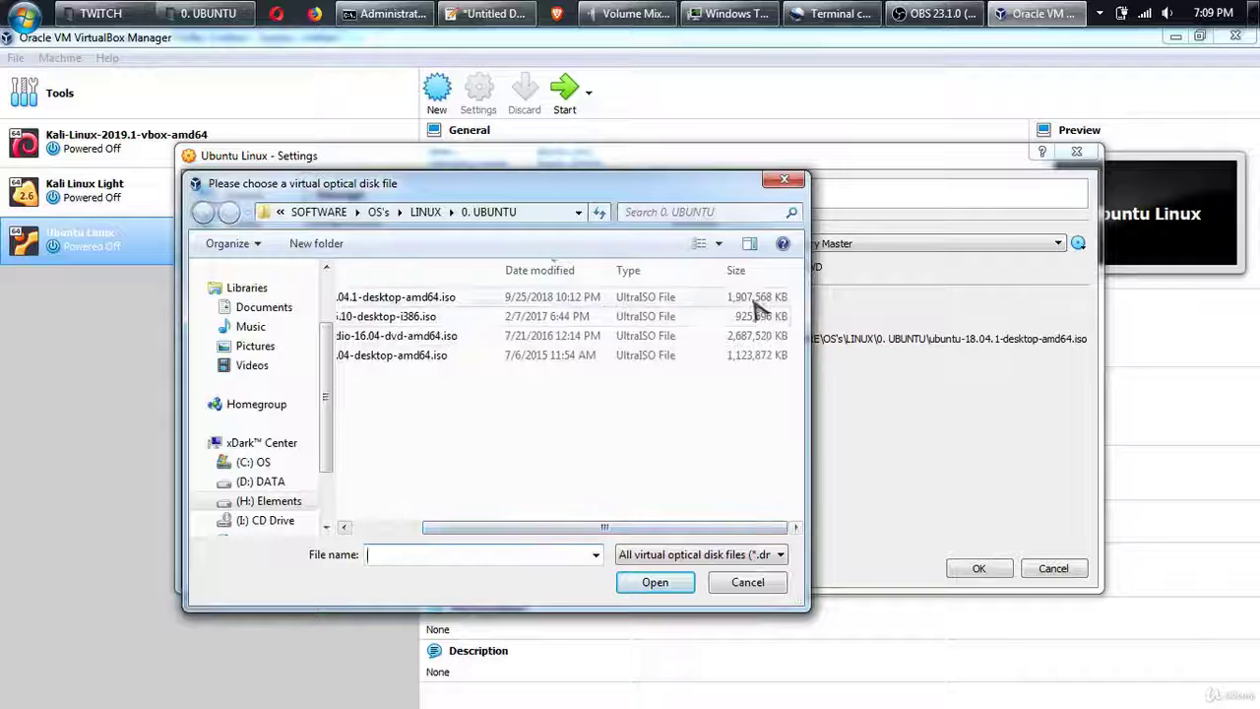
left_click(746, 582)
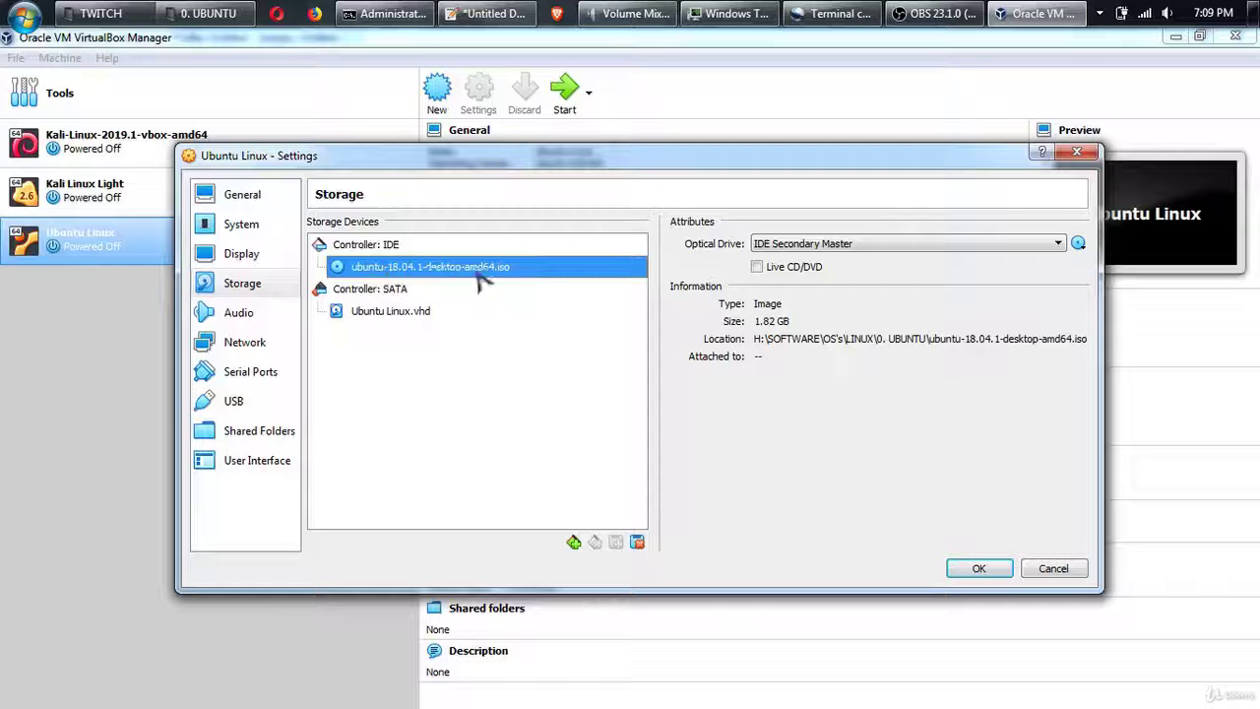
Save the storage settings and start the Ubuntu Linux virtual machine
left_click(980, 572)
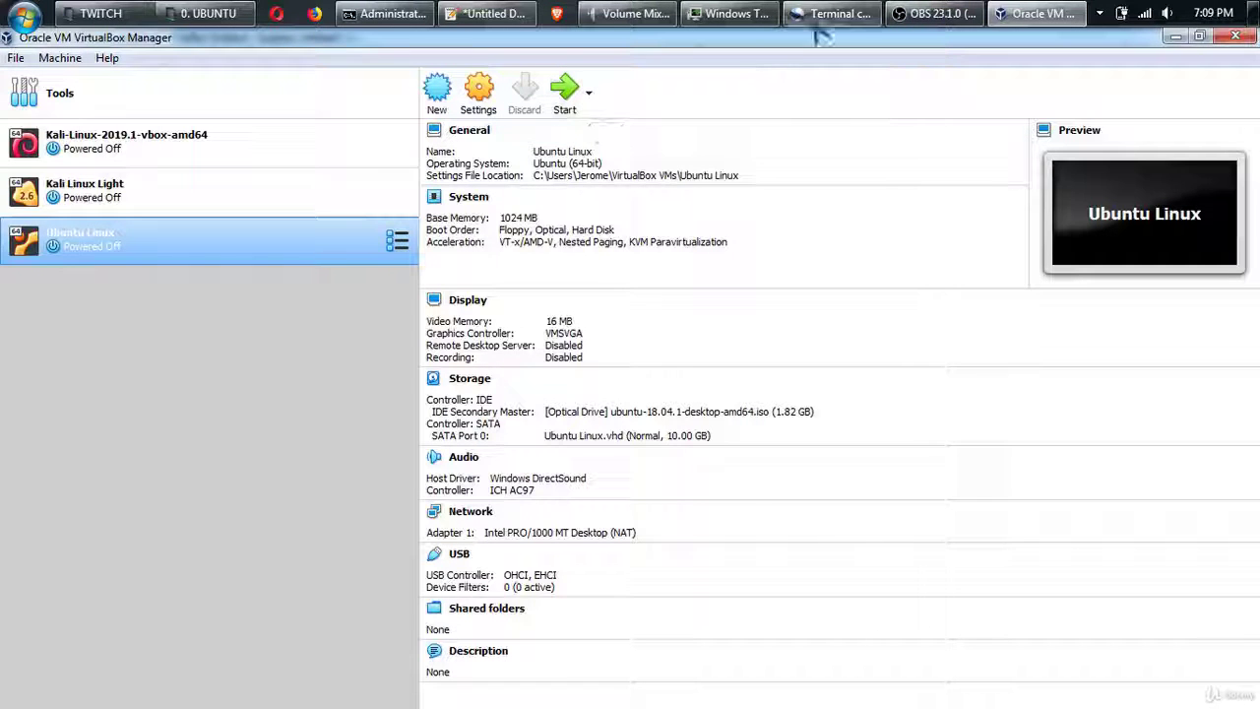
left_click(568, 104)
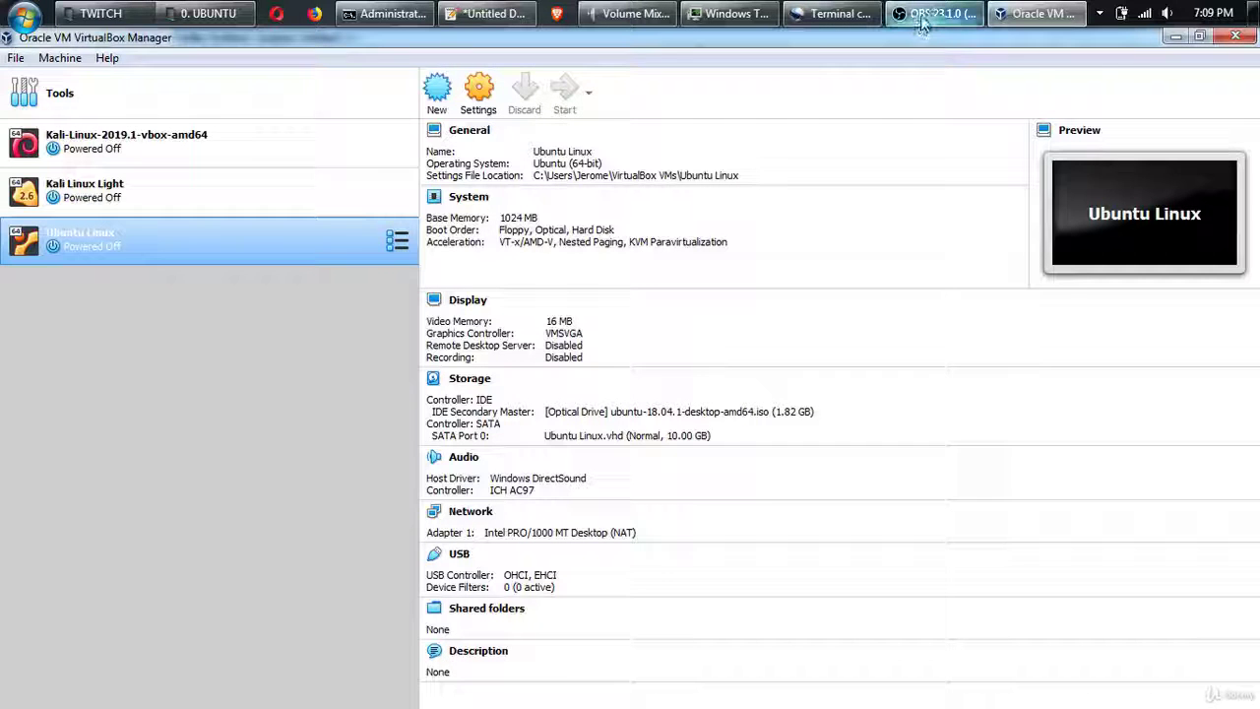
mouse_move(913, 22)
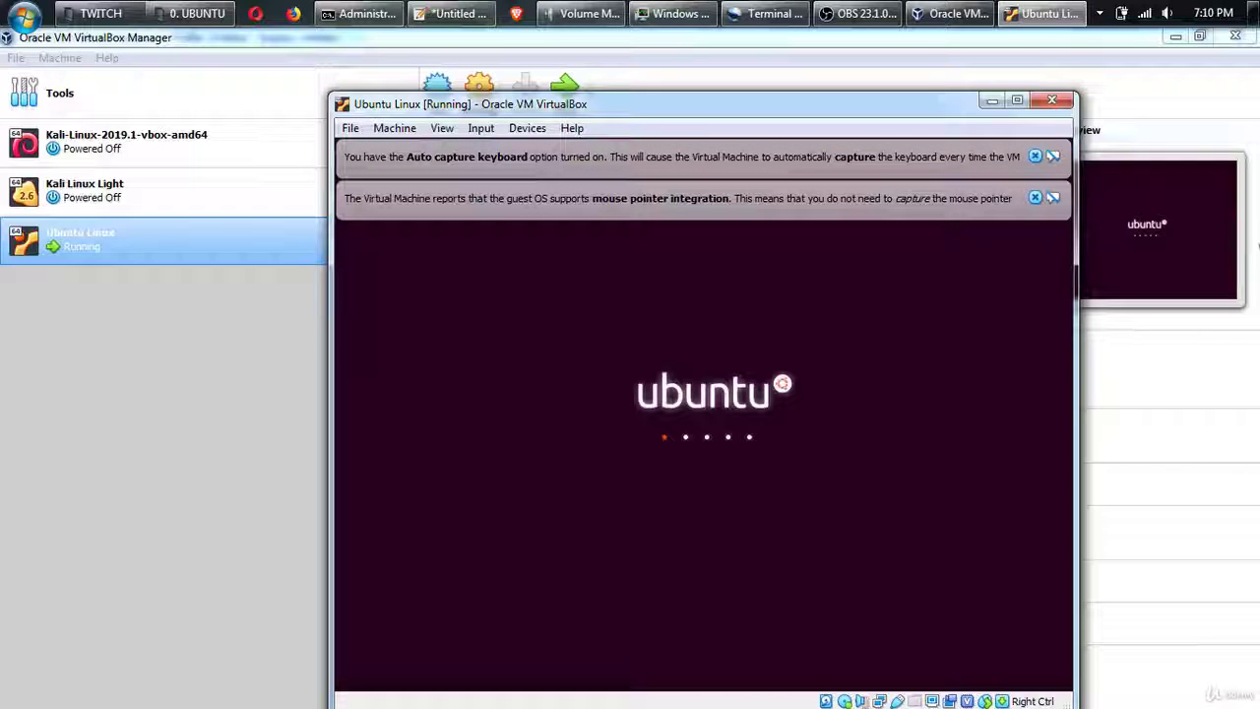
Dismiss the keyboard capture and mouse pointer integration notices, and move the running machine's window fully into view
left_click(1035, 156)
left_click(1036, 157)
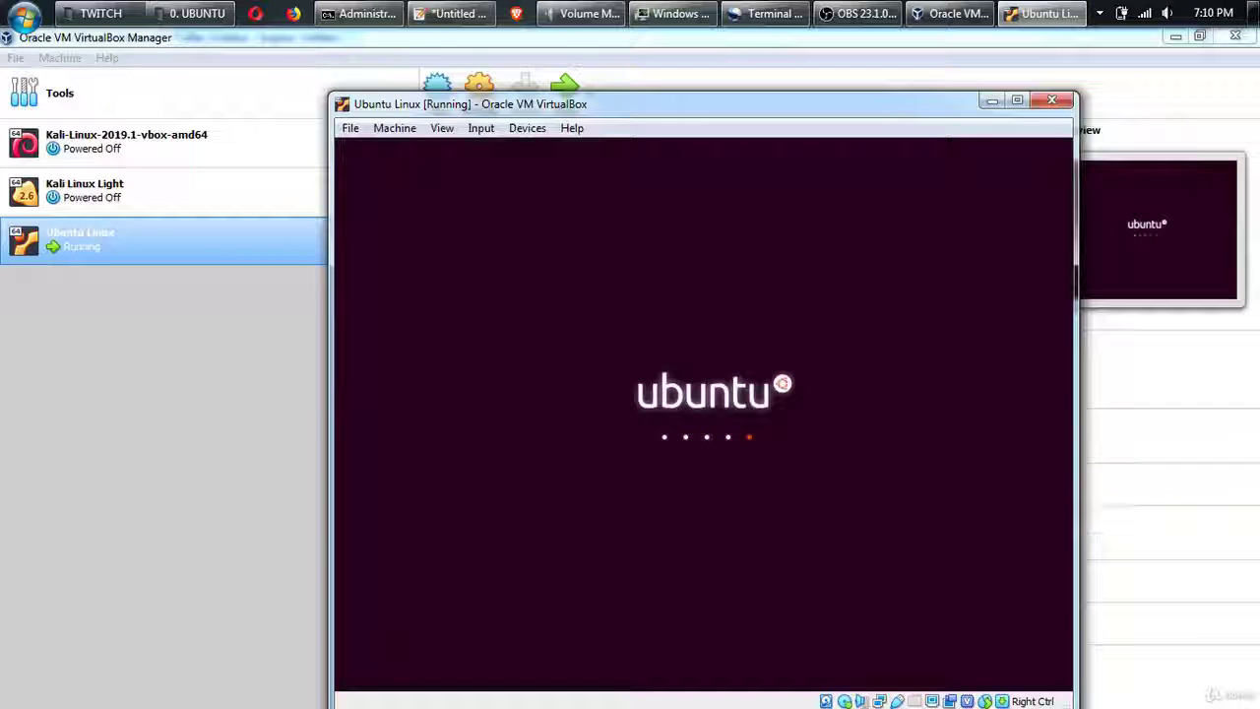
left_click_drag(925, 105, 901, 82)
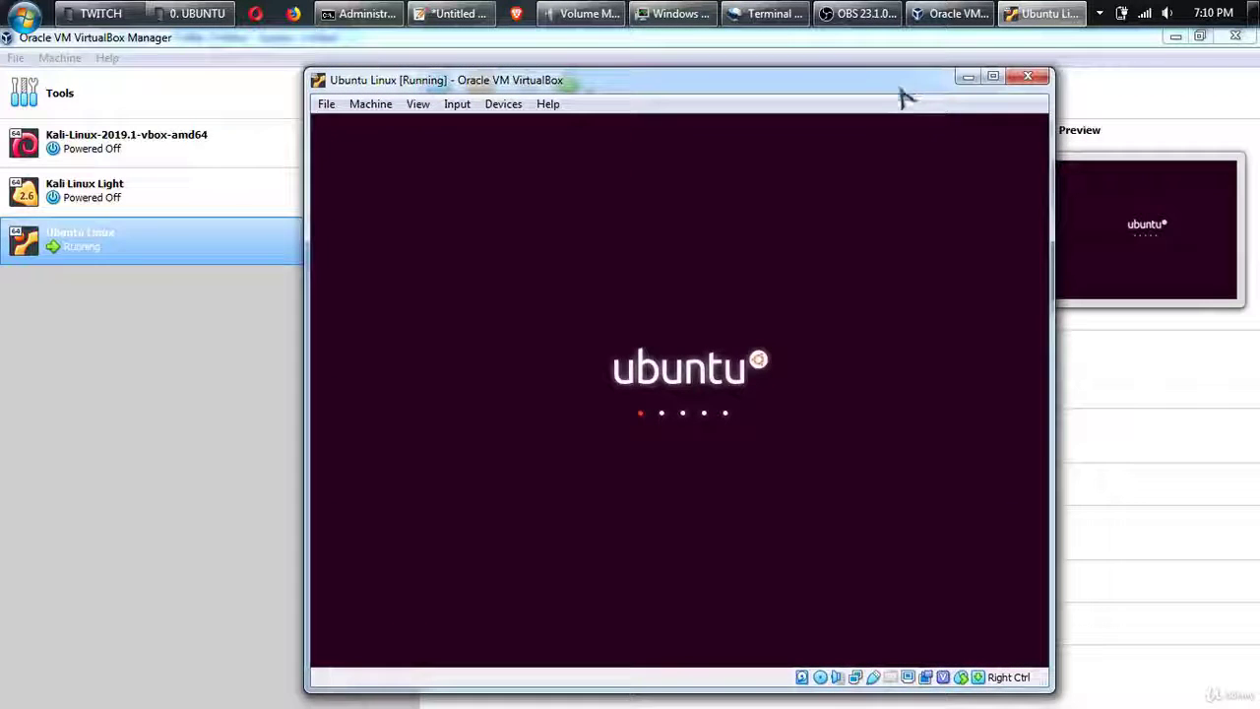